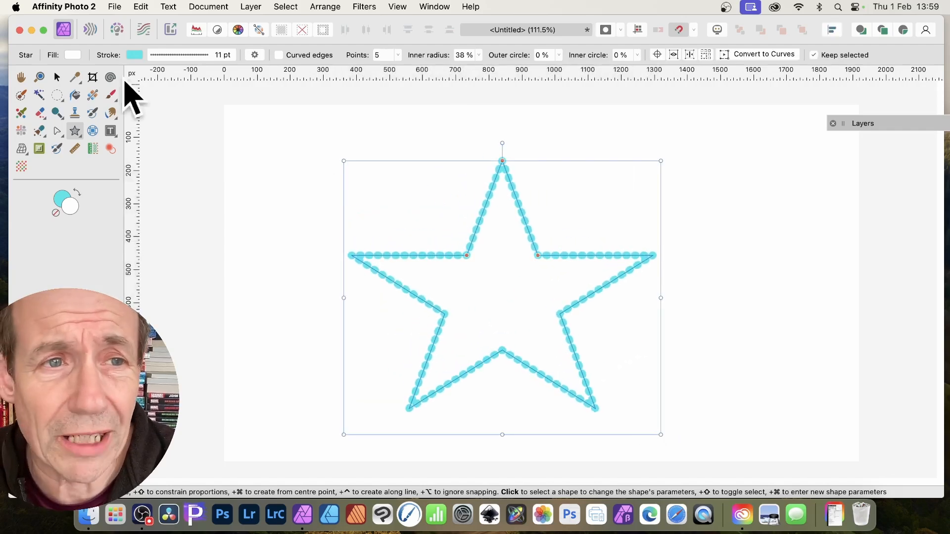
- Give the star a solid black stroke 32 pt wide in place of the dashed light blue one
{"action": "left_click", "coordinate": [202, 55]}
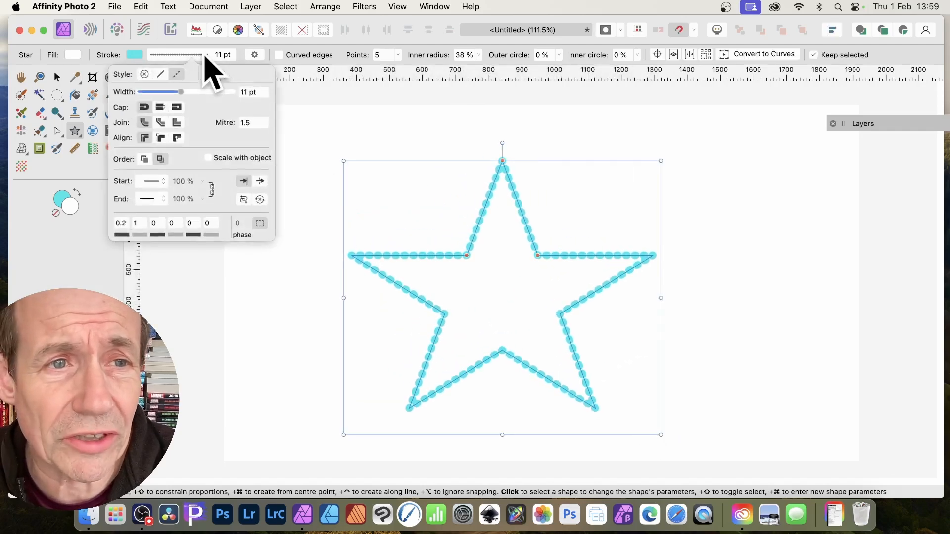
{"action": "left_click", "coordinate": [161, 74]}
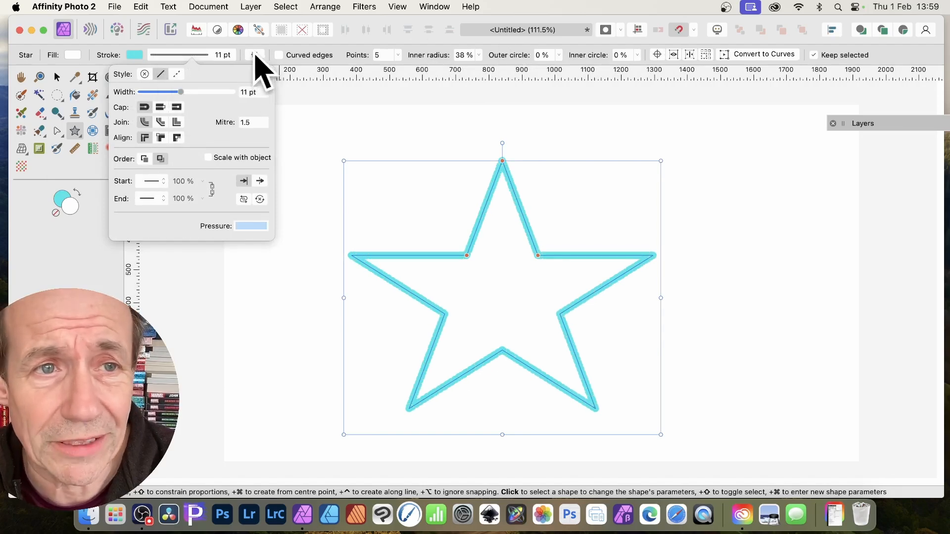
{"action": "left_click", "coordinate": [135, 55]}
{"action": "left_click_drag", "start_coordinate": [256, 181], "coordinate": [280, 197]}
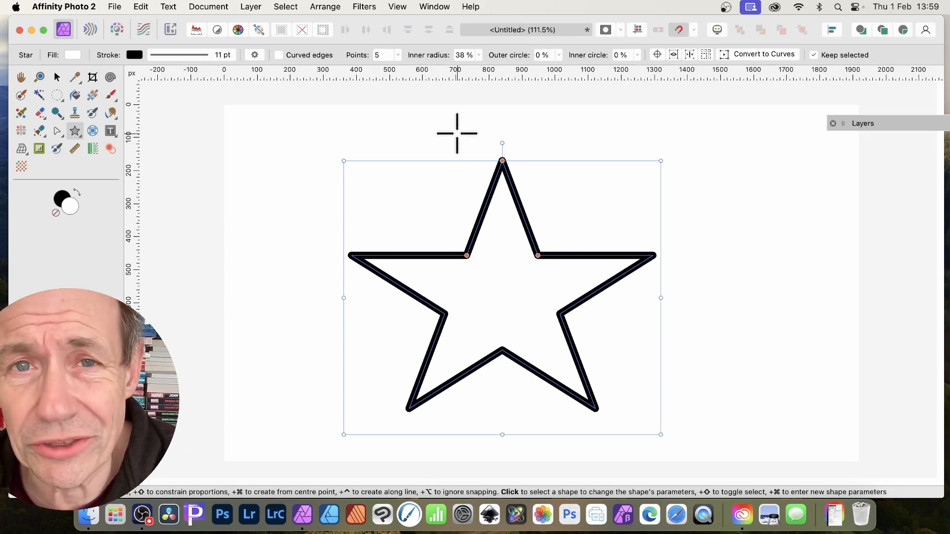
{"action": "left_click", "coordinate": [208, 55]}
{"action": "left_click_drag", "start_coordinate": [178, 93], "coordinate": [203, 92]}
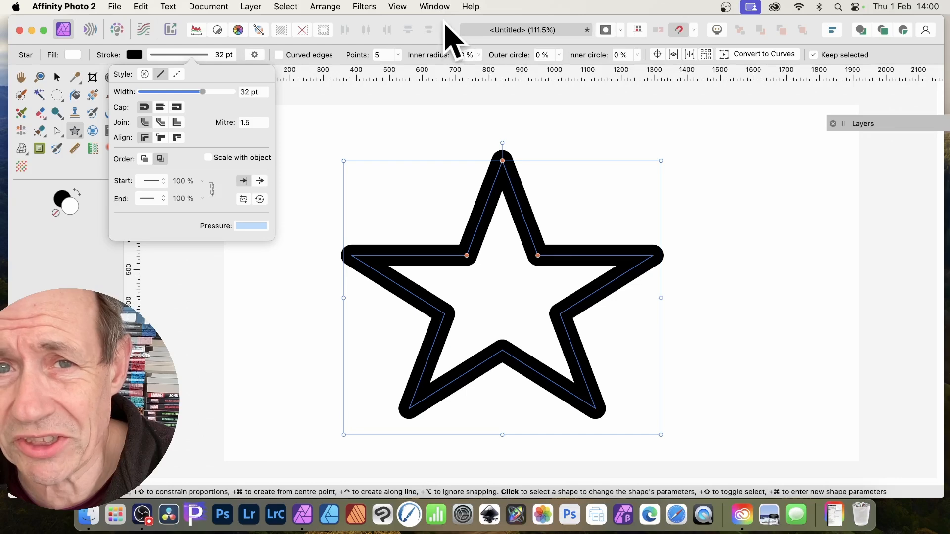
- Duplicate the star in place and give the copy a 20 pt light blue stroke (RGB 56, 239, 255)
{"action": "left_click", "coordinate": [58, 78]}
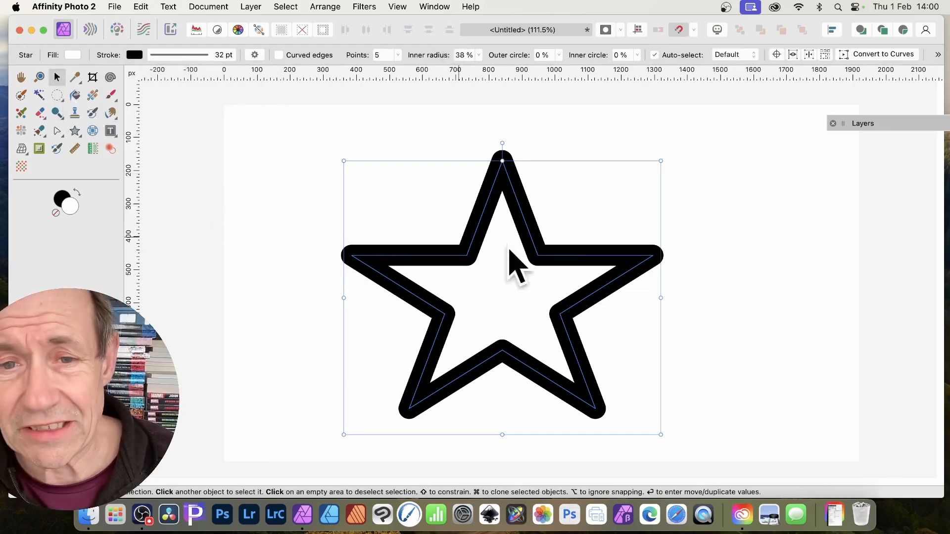
{"action": "mouse_move", "coordinate": [531, 236]}
{"action": "left_mouse_down"}
{"action": "mouse_move", "coordinate": [522, 230]}
{"action": "mouse_move", "coordinate": [530, 235]}
{"action": "left_mouse_up"}
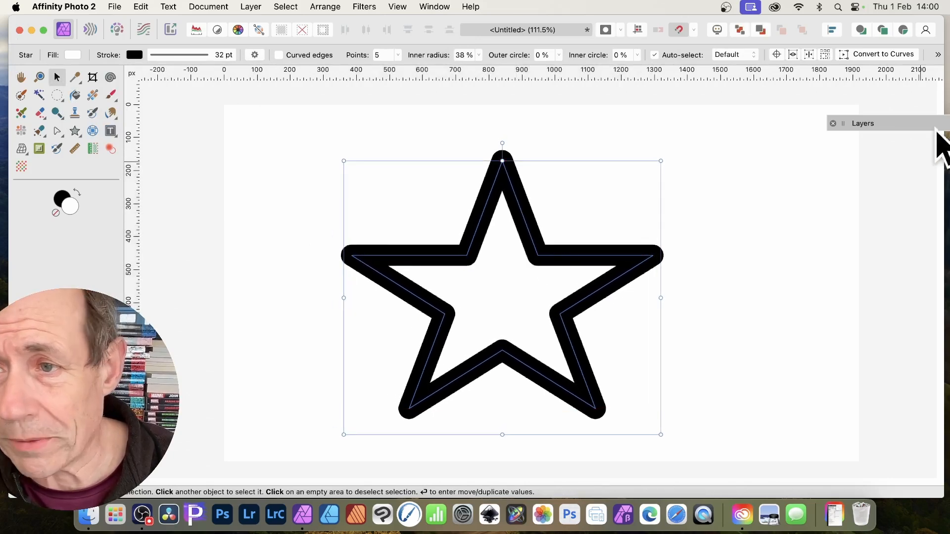
{"action": "left_click", "coordinate": [878, 127]}
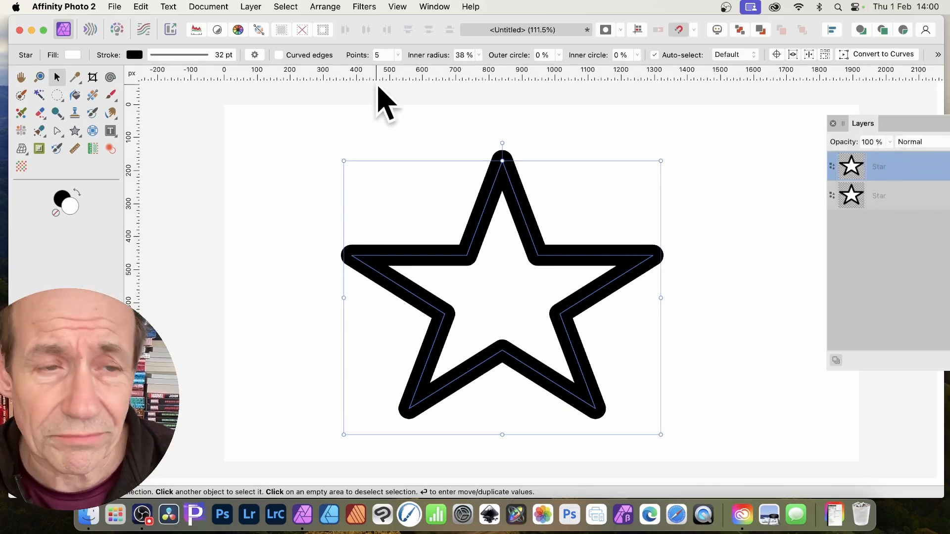
{"action": "left_click", "coordinate": [188, 57]}
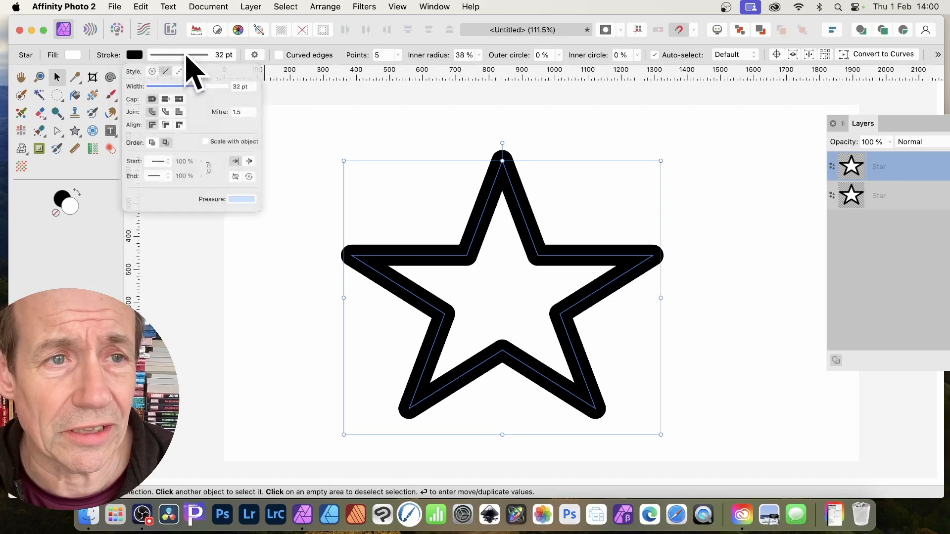
{"action": "left_click_drag", "start_coordinate": [203, 92], "coordinate": [188, 92]}
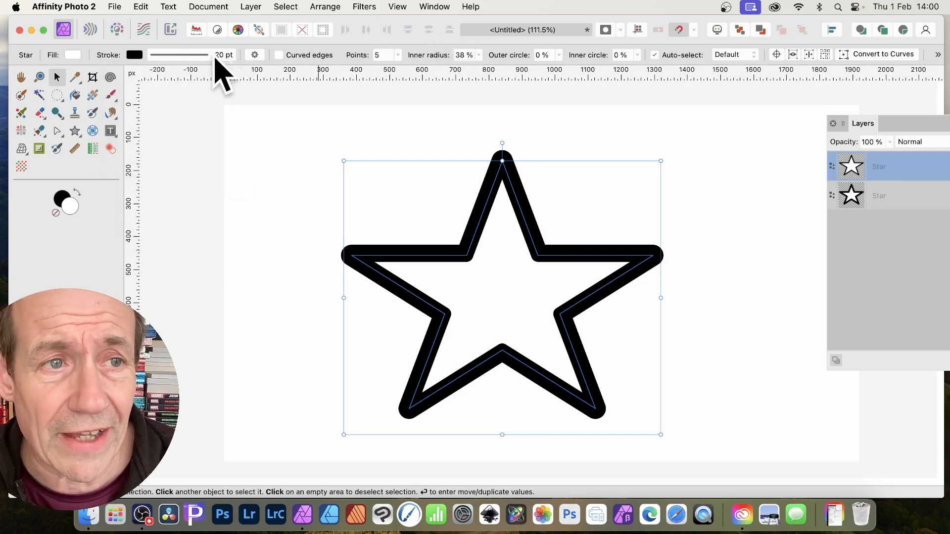
{"action": "left_click", "coordinate": [134, 54]}
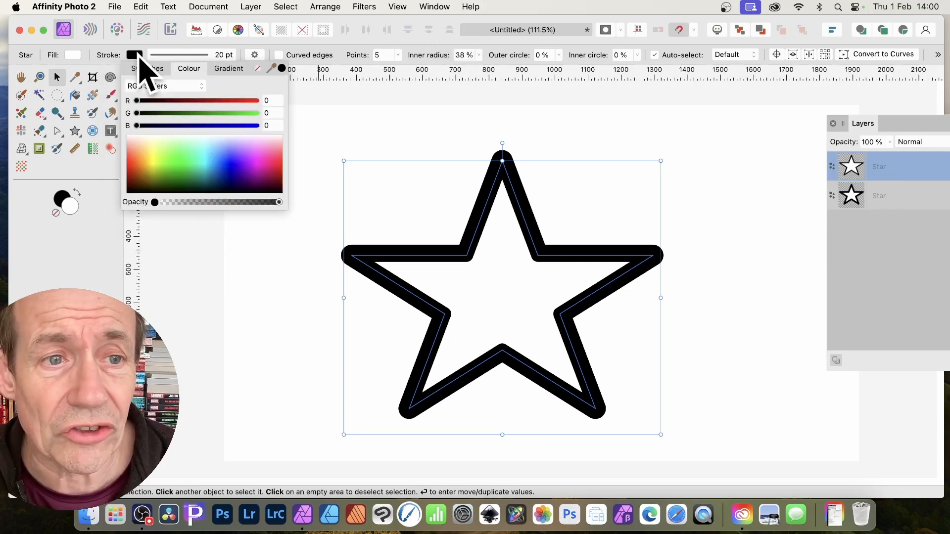
{"action": "left_click", "coordinate": [208, 157]}
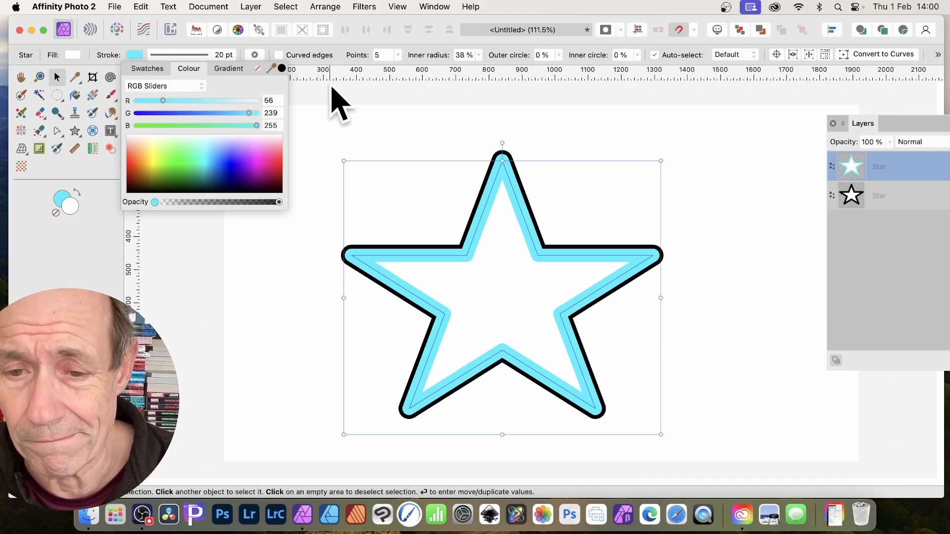
- Duplicate the light blue star with a slight offset and give the new copy an 8 pt orange stroke
{"action": "left_click", "coordinate": [840, 169]}
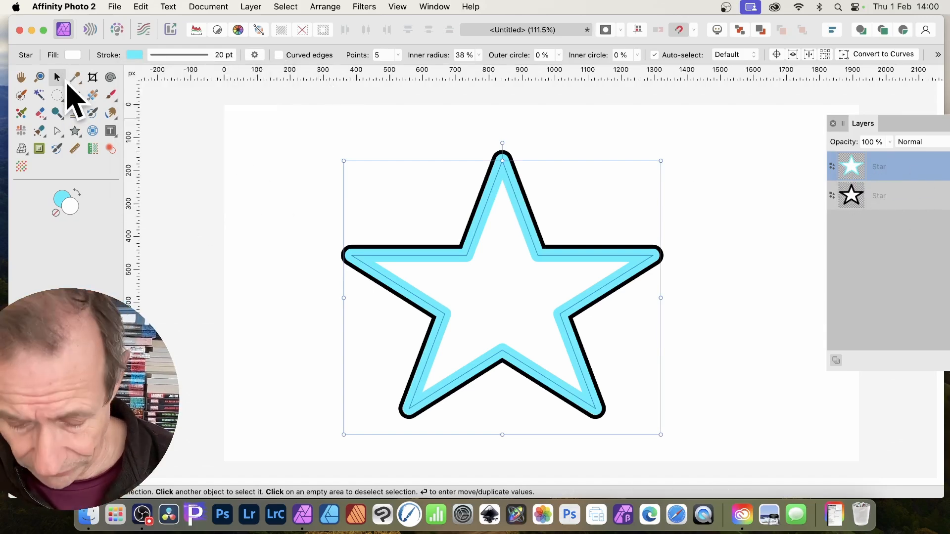
{"action": "mouse_move", "coordinate": [504, 250]}
{"action": "left_mouse_down"}
{"action": "mouse_move", "coordinate": [492, 233]}
{"action": "mouse_move", "coordinate": [501, 250]}
{"action": "left_mouse_up"}
{"action": "key", "text": "super+j"}
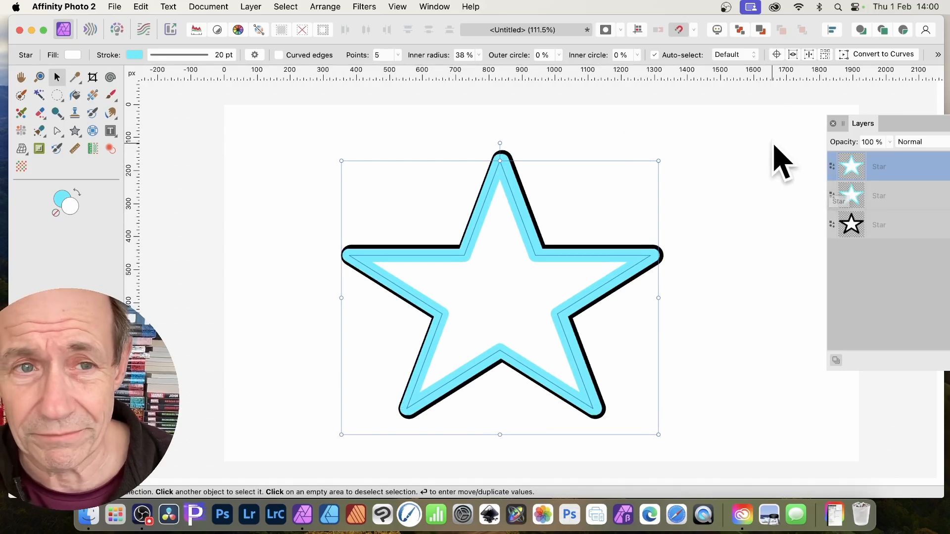
{"action": "left_click", "coordinate": [135, 55]}
{"action": "left_click_drag", "start_coordinate": [148, 154], "coordinate": [144, 171]}
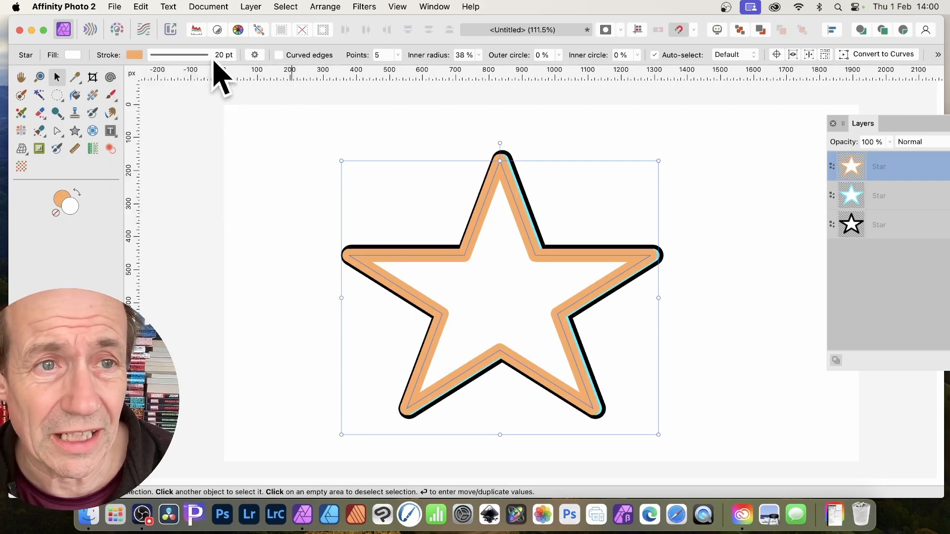
{"action": "left_click", "coordinate": [221, 56]}
{"action": "left_click_drag", "start_coordinate": [191, 92], "coordinate": [163, 92]}
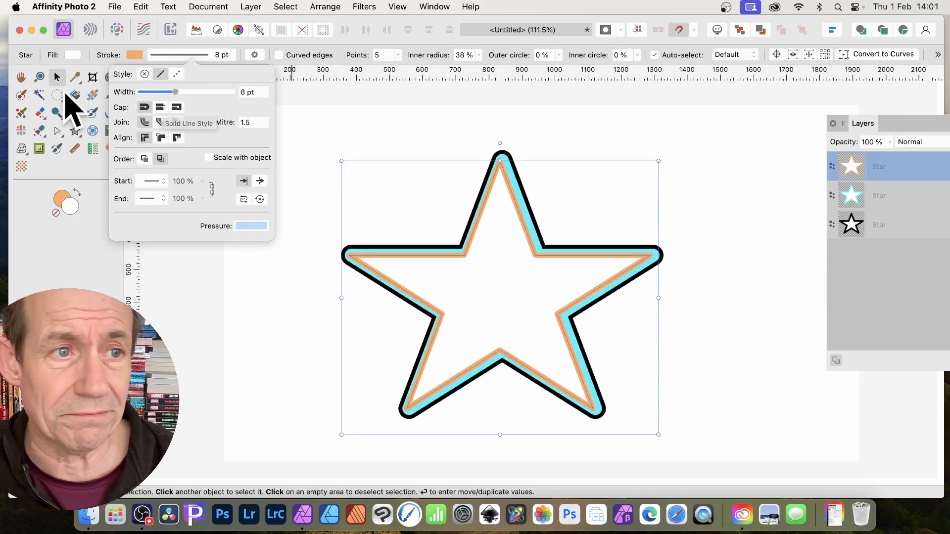
- Centre-align all three stars horizontally and move them together slightly up and to the left on the canvas
{"action": "left_click", "coordinate": [61, 82]}
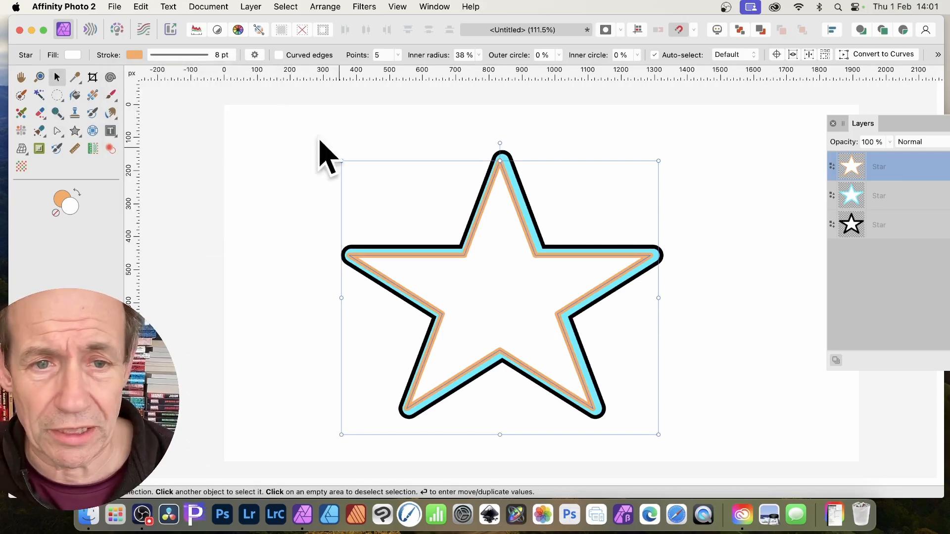
{"action": "mouse_move", "coordinate": [284, 113]}
{"action": "left_mouse_down"}
{"action": "mouse_move", "coordinate": [664, 371]}
{"action": "mouse_move", "coordinate": [800, 520]}
{"action": "left_mouse_up"}
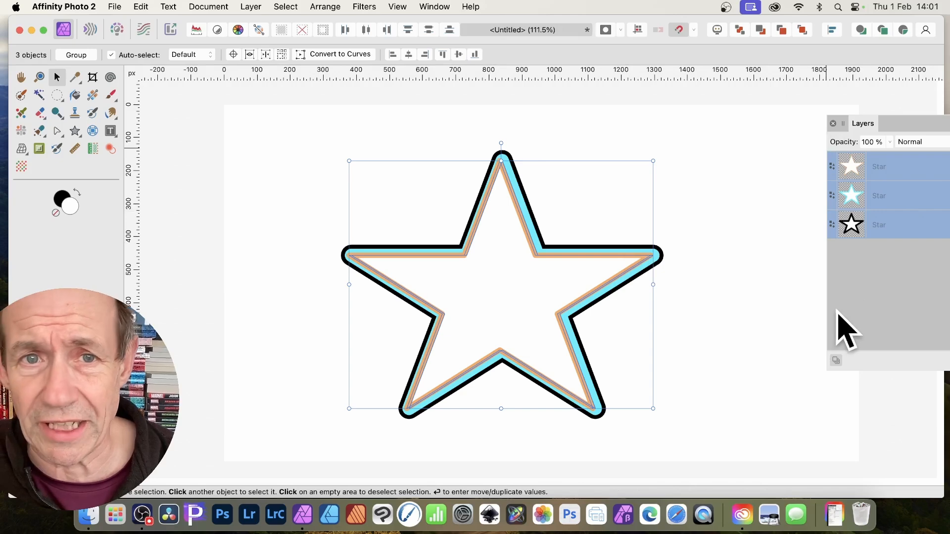
{"action": "left_click", "coordinate": [409, 55]}
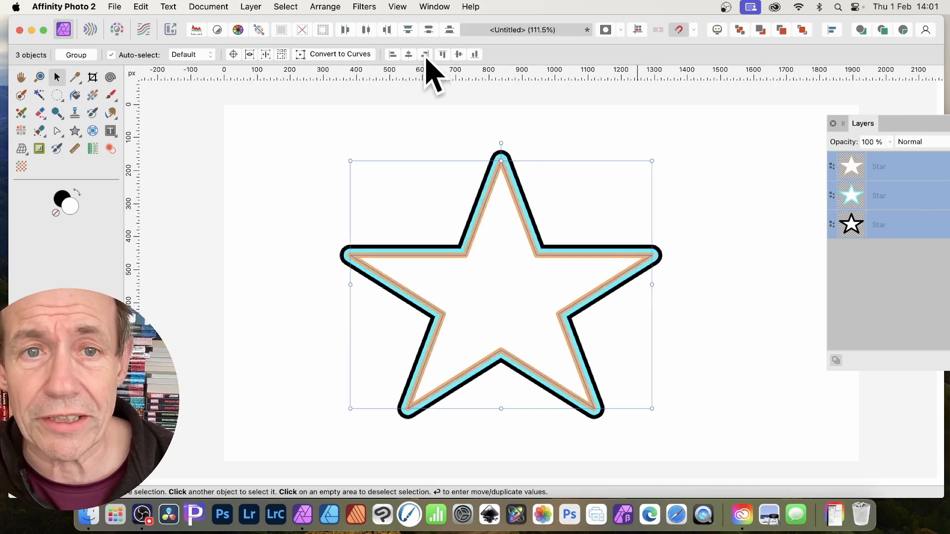
{"action": "left_click_drag", "start_coordinate": [572, 263], "coordinate": [551, 243]}
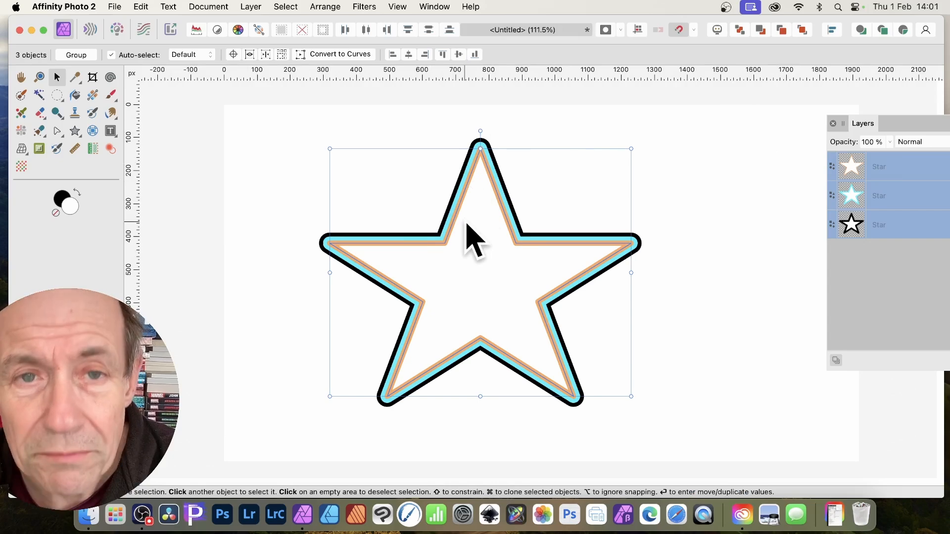
- Reshape all three stars into a radiating burst with 18 points and an inner radius of 0%
{"action": "left_click", "coordinate": [77, 132]}
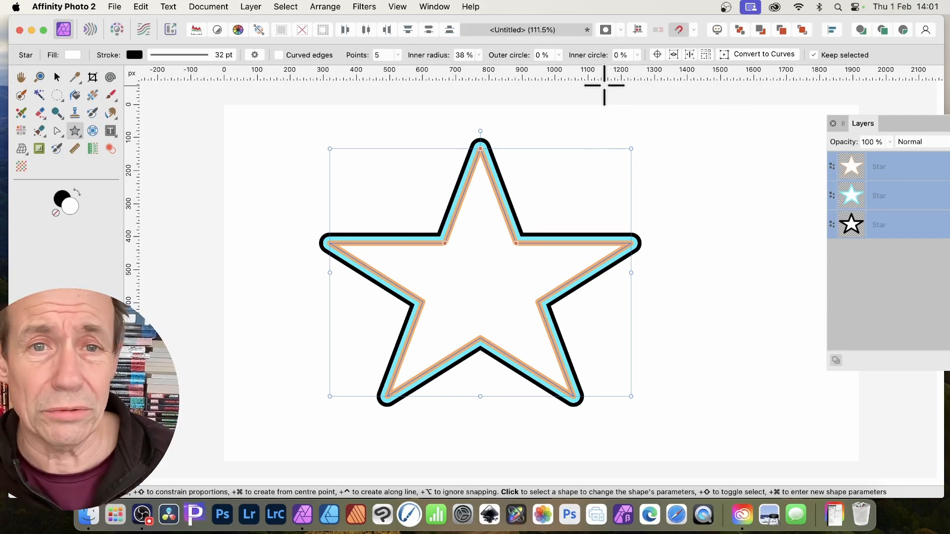
{"action": "left_click", "coordinate": [398, 56]}
{"action": "left_click_drag", "start_coordinate": [397, 68], "coordinate": [411, 68]}
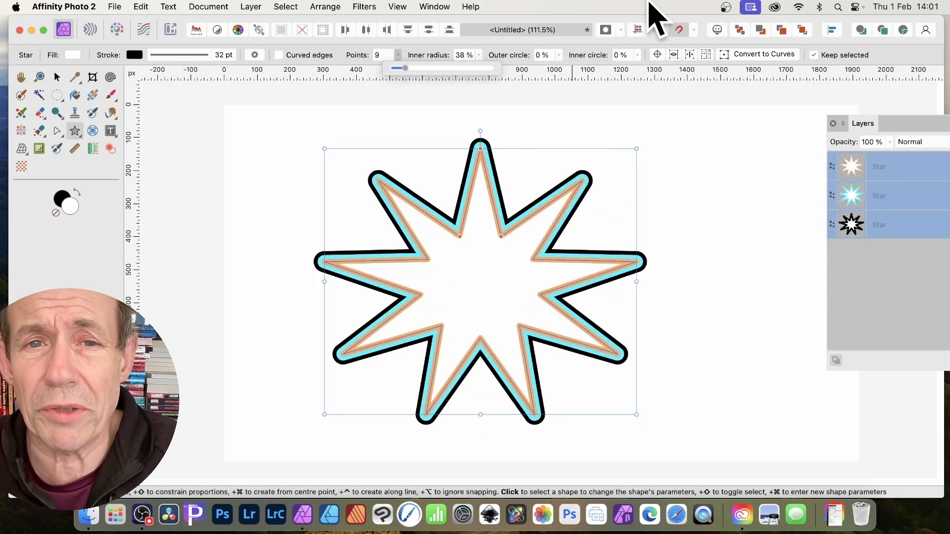
{"action": "left_click", "coordinate": [480, 58]}
{"action": "left_click_drag", "start_coordinate": [482, 68], "coordinate": [403, 71]}
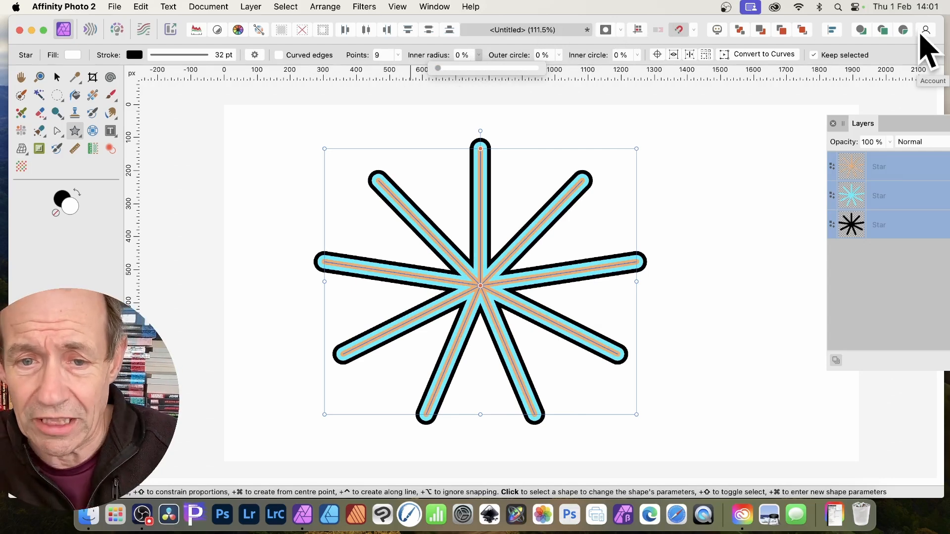
{"action": "left_click", "coordinate": [397, 55]}
{"action": "left_click_drag", "start_coordinate": [400, 68], "coordinate": [416, 69]}
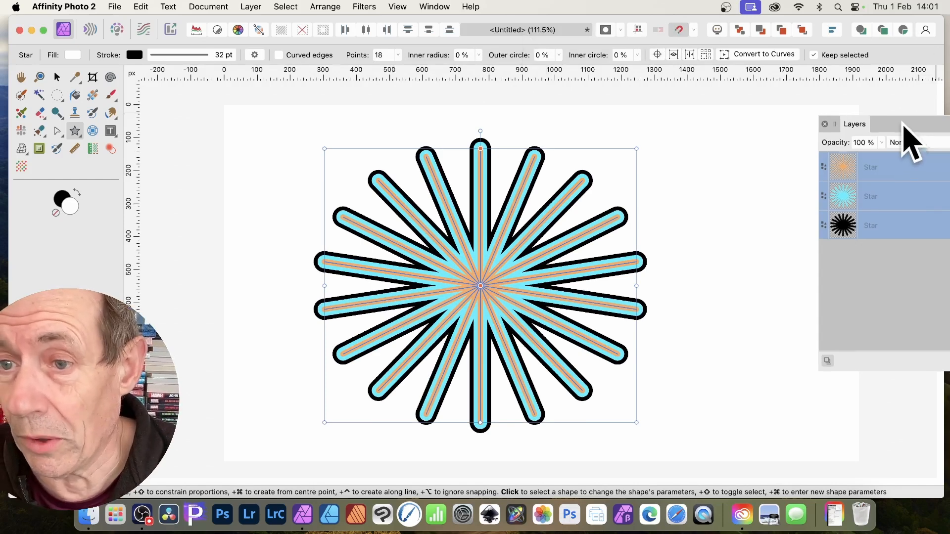
- Try an outer shadow on all three stars with 3.7 px radius, 6.6 px offset and 75% intensity
{"action": "left_click_drag", "start_coordinate": [924, 130], "coordinate": [729, 95]}
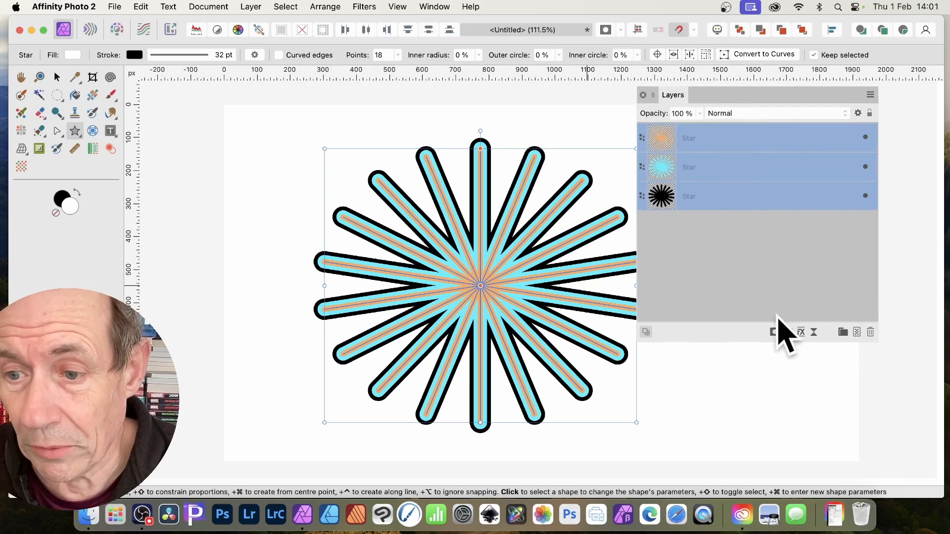
{"action": "left_click", "coordinate": [801, 333]}
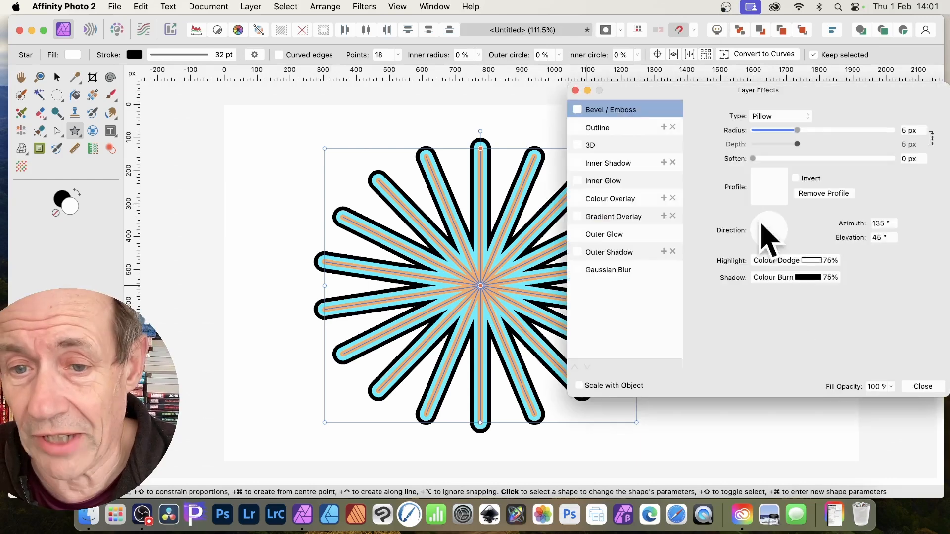
{"action": "left_click", "coordinate": [583, 253]}
{"action": "left_click_drag", "start_coordinate": [770, 145], "coordinate": [859, 174]}
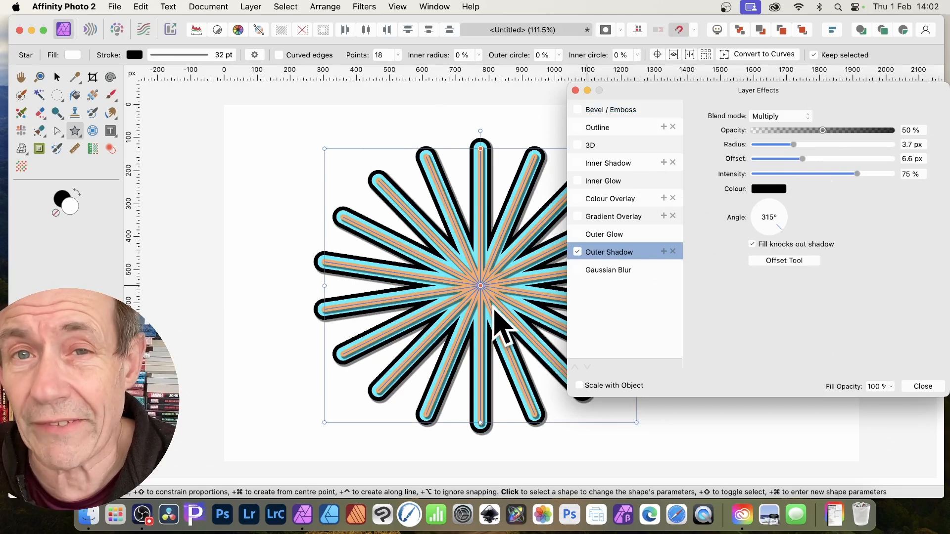
{"action": "left_click", "coordinate": [923, 386]}
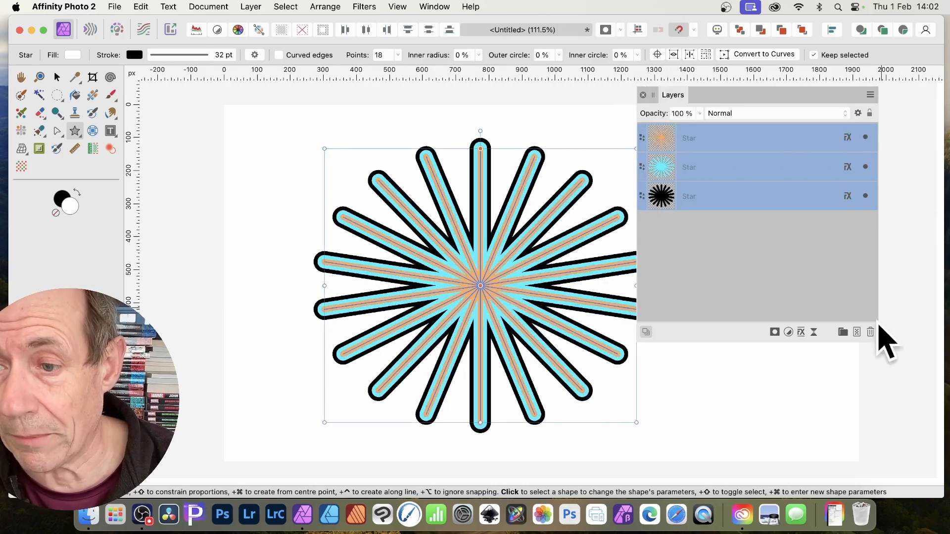
- Remove the outer shadow effect from all three star layers
{"action": "left_click", "coordinate": [801, 332]}
{"action": "left_click", "coordinate": [577, 252]}
{"action": "left_click", "coordinate": [923, 387]}
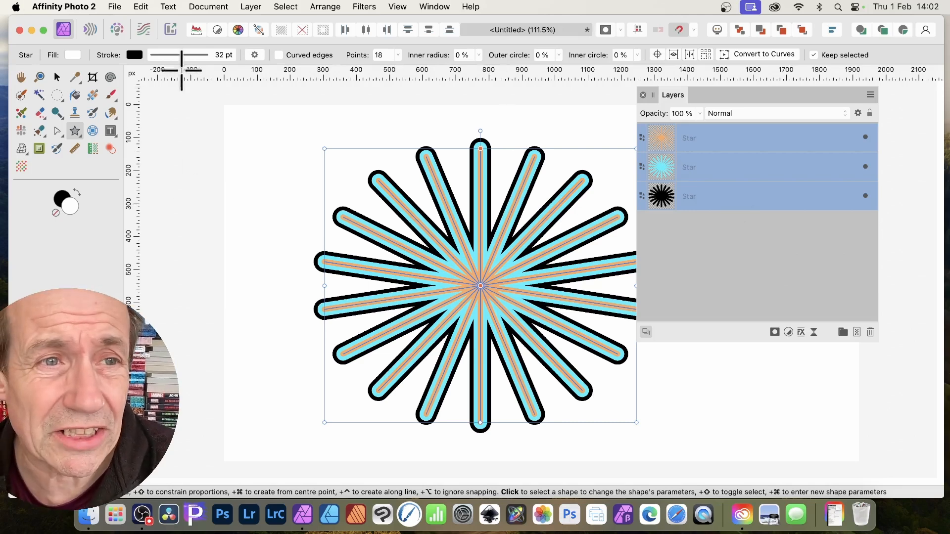
- Switch the three stars' strokes to the dashed line style, and try and undo a 44 pt stroke width
{"action": "left_click", "coordinate": [169, 57]}
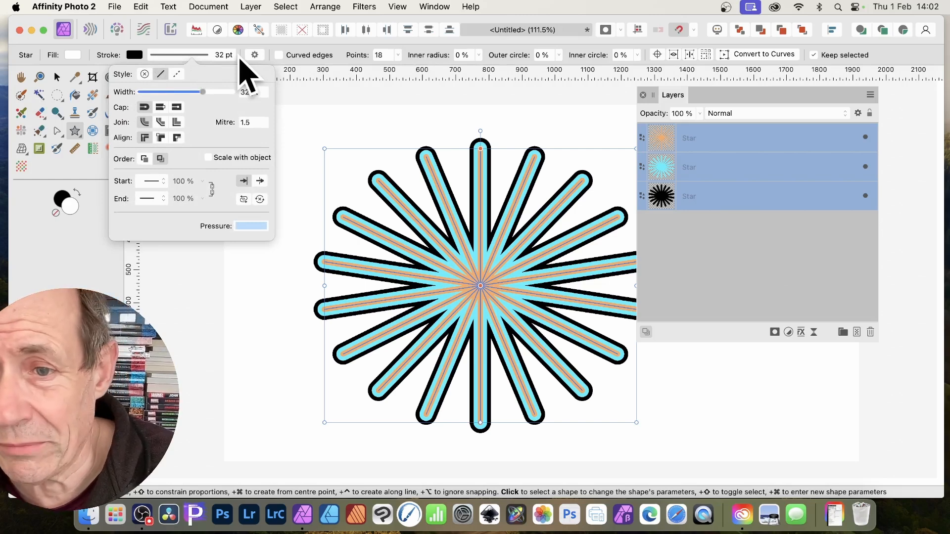
{"action": "left_click", "coordinate": [176, 74]}
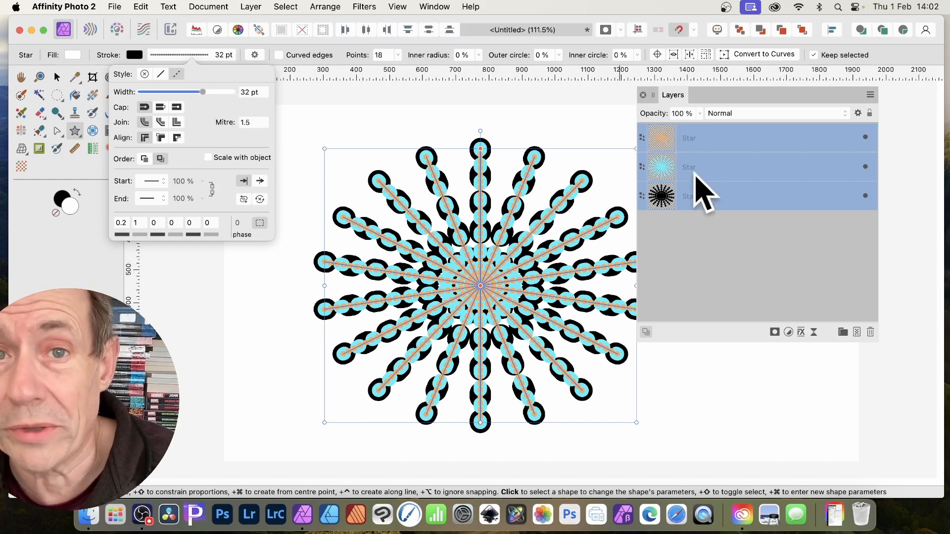
{"action": "left_click_drag", "start_coordinate": [204, 92], "coordinate": [248, 100]}
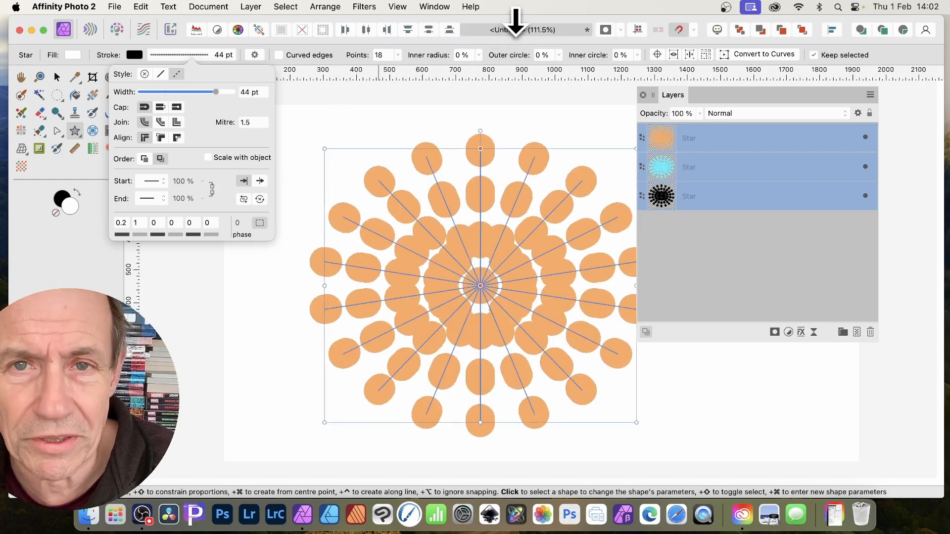
{"action": "key", "text": "super+z"}
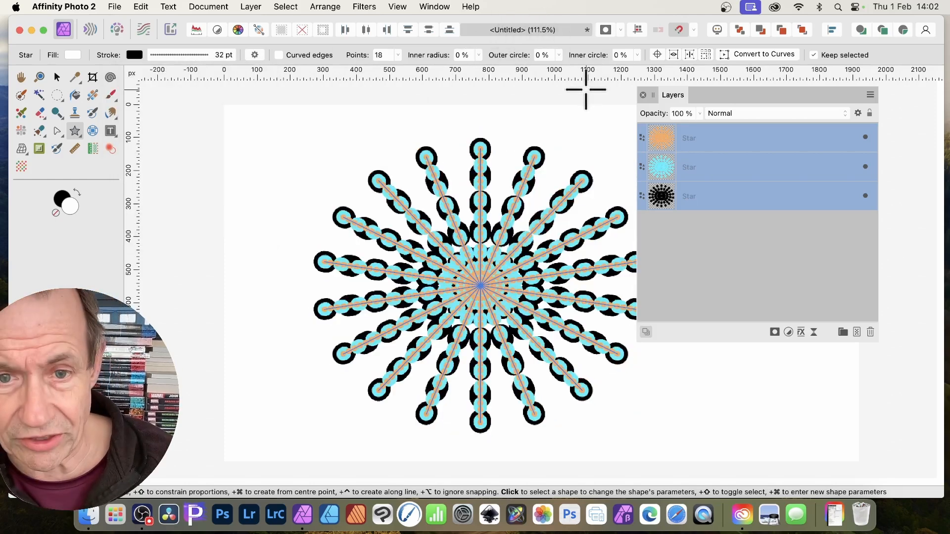
- Set the dash pattern of all three stars' strokes to a 0.3 dash and a 1.4 gap
{"action": "left_click", "coordinate": [207, 56]}
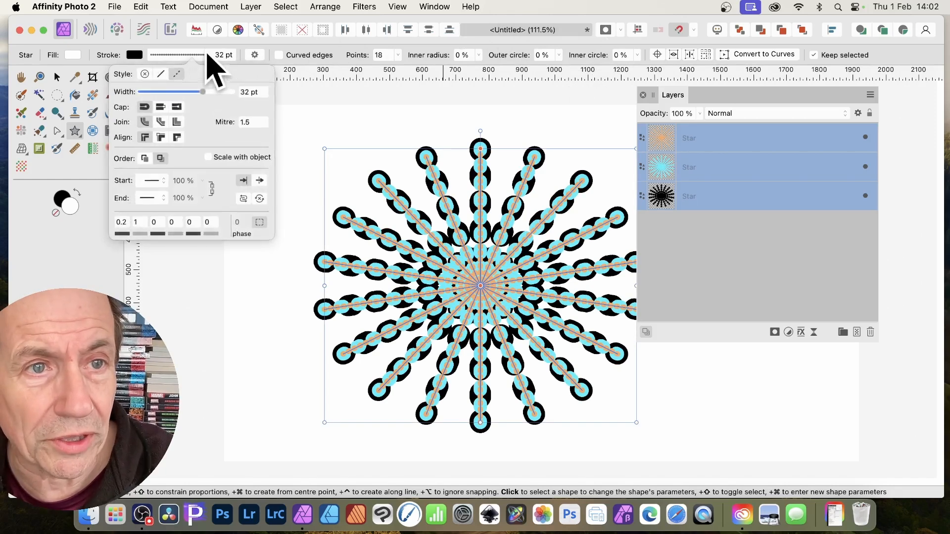
{"action": "left_click_drag", "start_coordinate": [118, 233], "coordinate": [120, 233]}
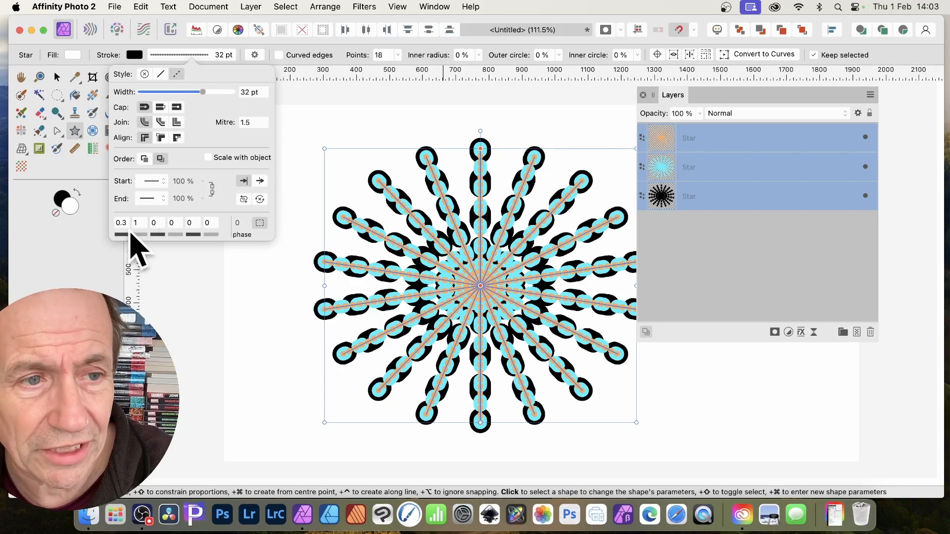
{"action": "left_click_drag", "start_coordinate": [137, 233], "coordinate": [158, 235]}
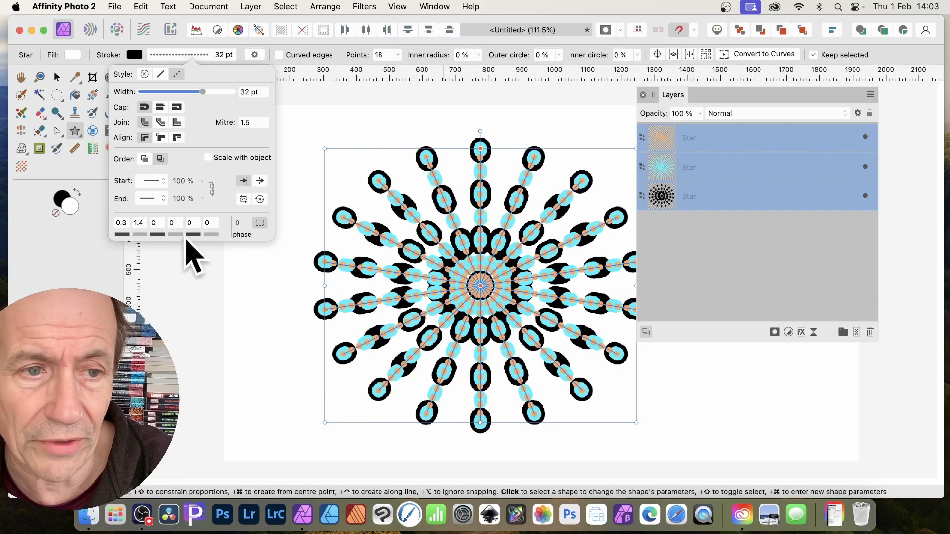
- Set the third dash of the three stars' strokes to 0.3 and replace the balanced dash pattern with a phase of 1.2
{"action": "left_click", "coordinate": [193, 234]}
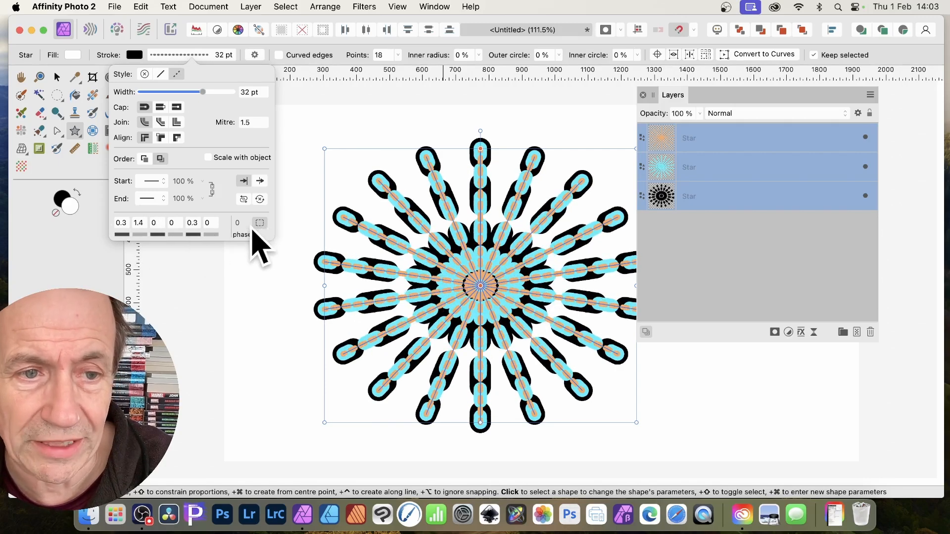
{"action": "left_click", "coordinate": [259, 224]}
{"action": "left_click", "coordinate": [240, 224]}
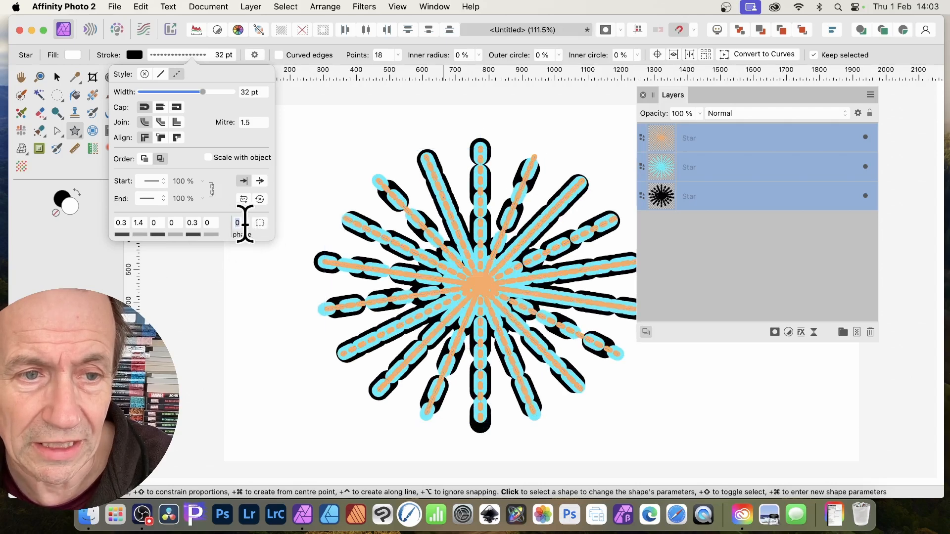
{"action": "type", "text": "1"}
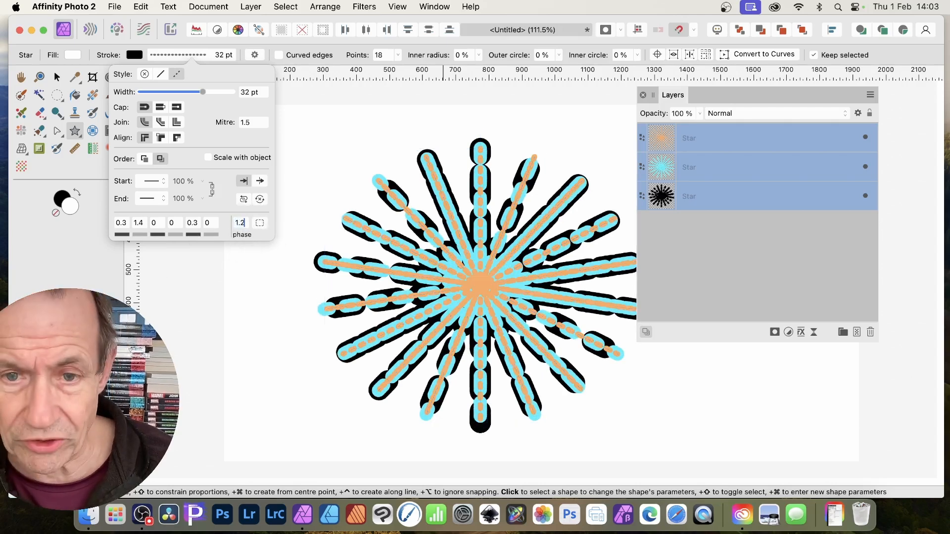
{"action": "type", "text": ".2"}
{"action": "key", "text": "Tab"}
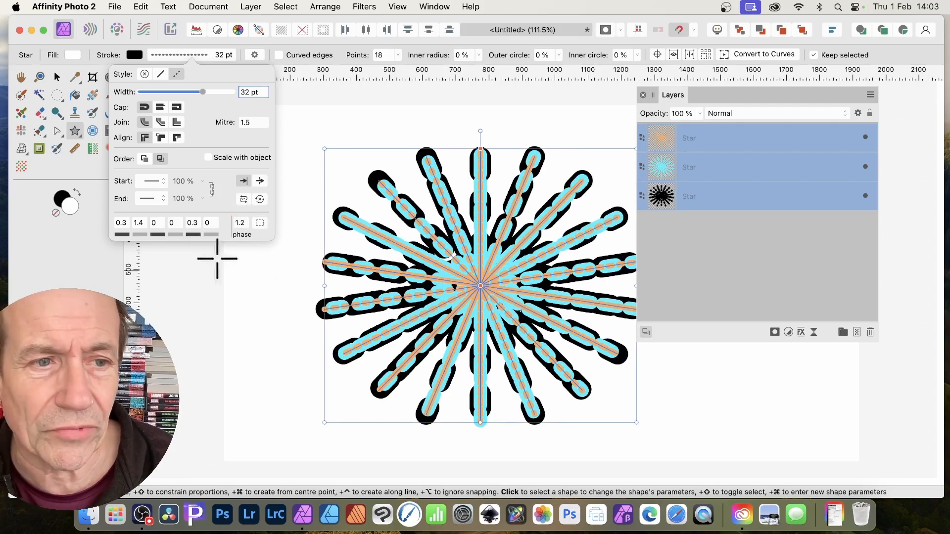
- Set the first dash of the strokes to 1 and reduce all three stars to 14 points
{"action": "mouse_move", "coordinate": [122, 232]}
{"action": "left_mouse_down"}
{"action": "mouse_move", "coordinate": [113, 236]}
{"action": "mouse_move", "coordinate": [148, 241]}
{"action": "mouse_move", "coordinate": [132, 241]}
{"action": "left_mouse_up"}
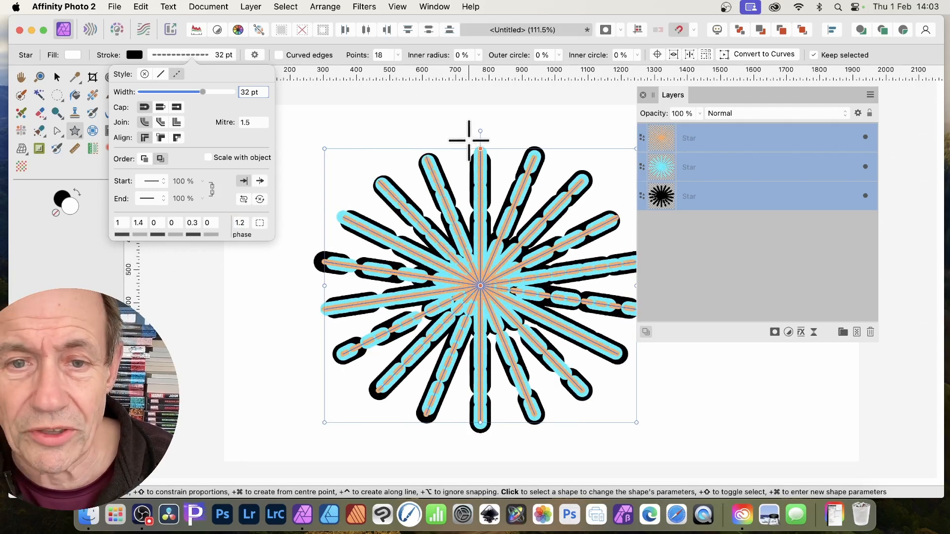
{"action": "left_click", "coordinate": [571, 41]}
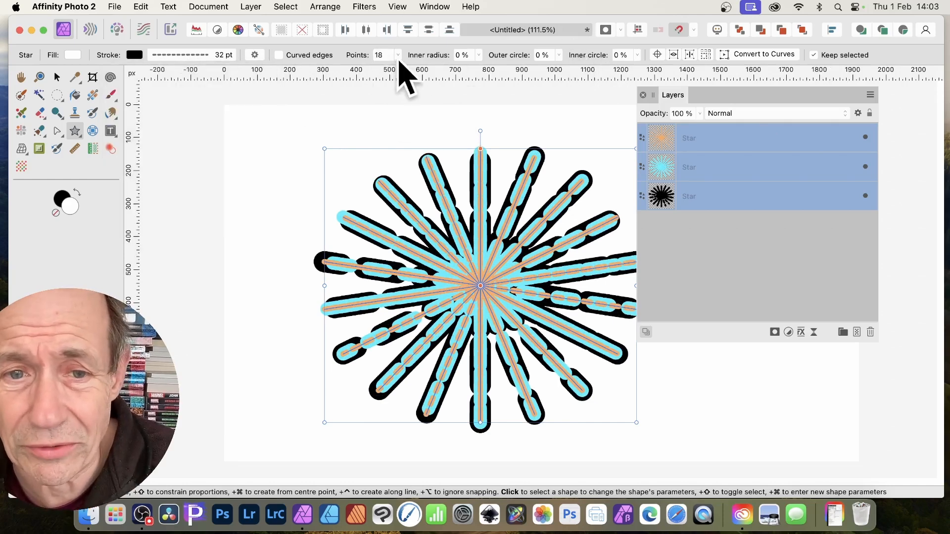
{"action": "left_click", "coordinate": [398, 55]}
{"action": "mouse_move", "coordinate": [403, 68]}
{"action": "left_mouse_down"}
{"action": "mouse_move", "coordinate": [384, 71]}
{"action": "mouse_move", "coordinate": [437, 75]}
{"action": "mouse_move", "coordinate": [389, 75]}
{"action": "left_mouse_up"}
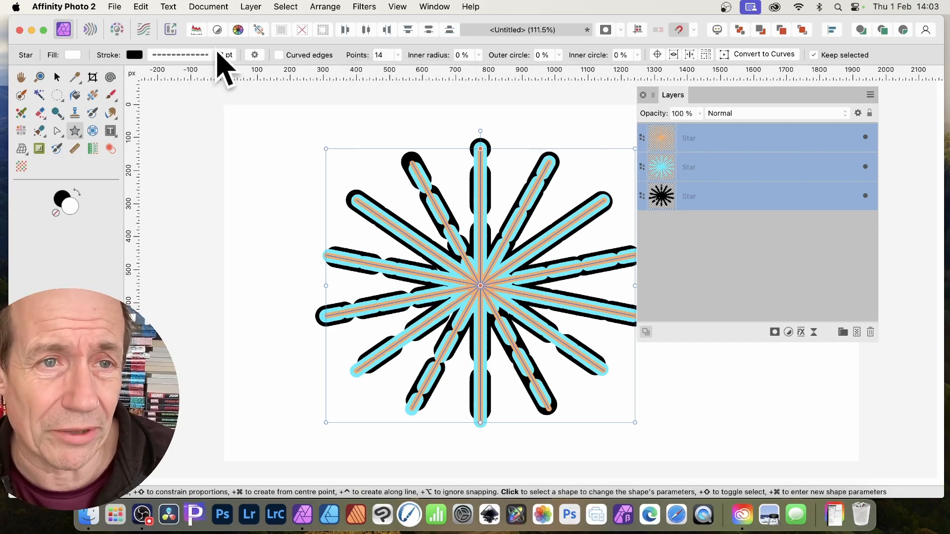
- Turn the balanced dash pattern back on for the three stars' strokes and shorten the first dash
{"action": "left_click", "coordinate": [215, 56]}
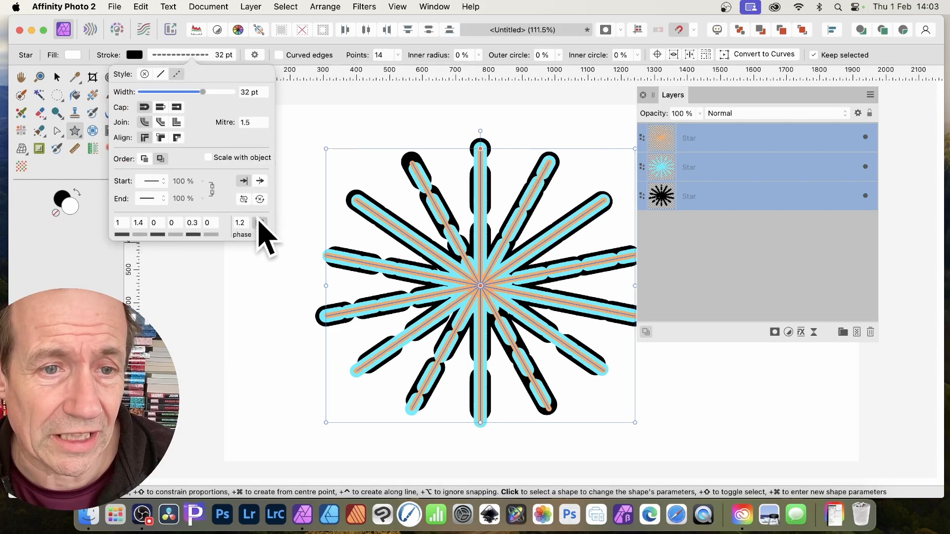
{"action": "left_click", "coordinate": [259, 222]}
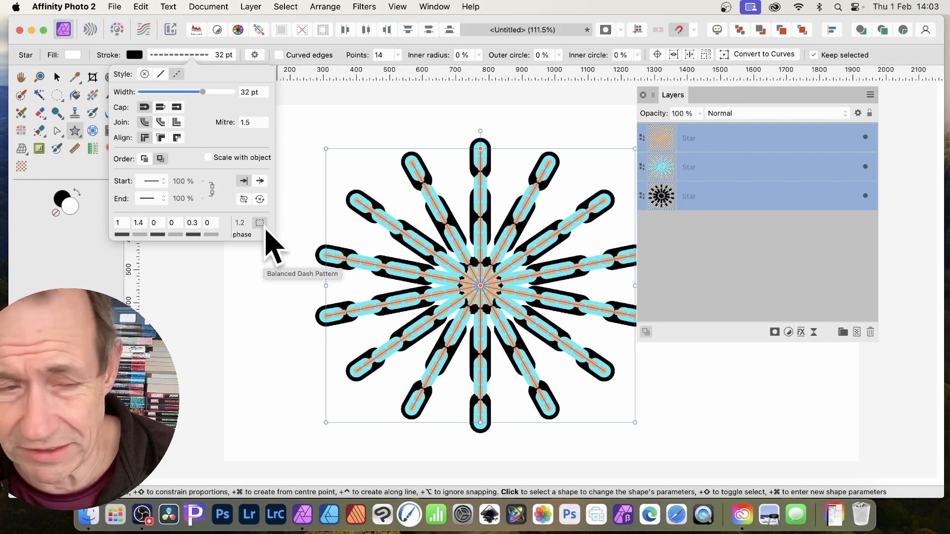
{"action": "left_click_drag", "start_coordinate": [125, 234], "coordinate": [114, 238]}
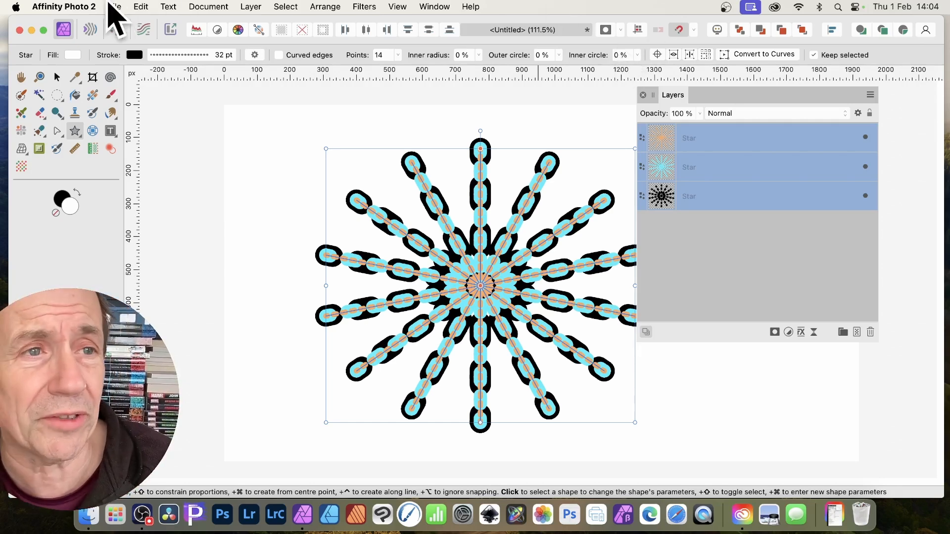
- Switch the document to Affinity Designer for editing and expand the strokes of all three stars
{"action": "left_click", "coordinate": [120, 6]}
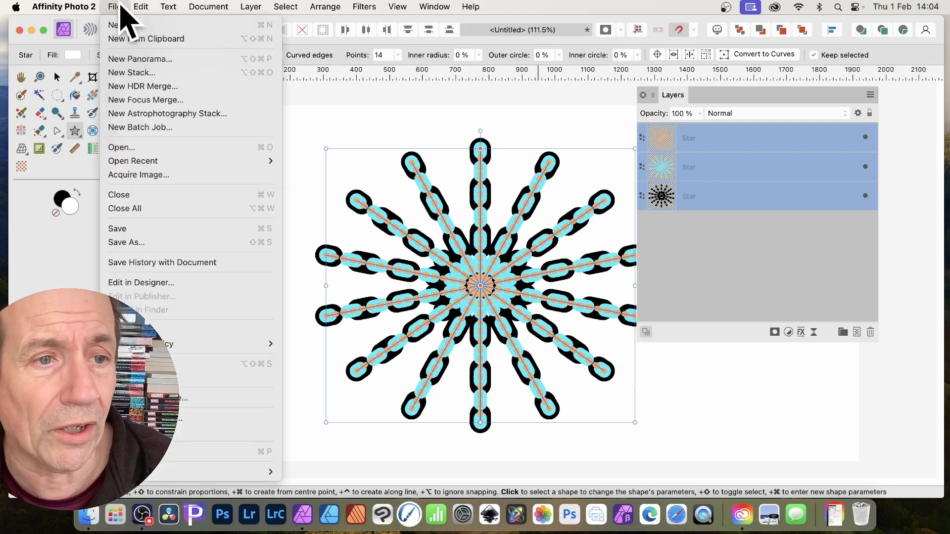
{"action": "left_click", "coordinate": [163, 283]}
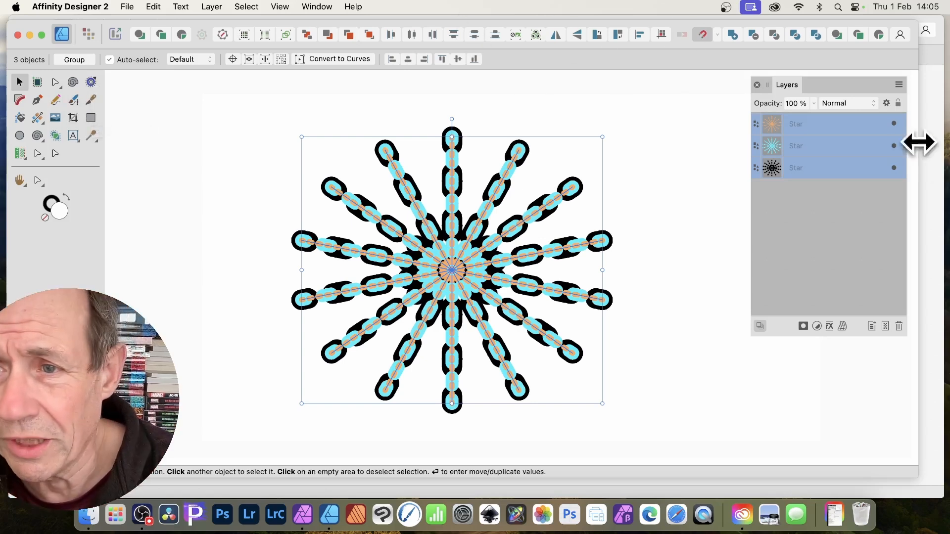
{"action": "left_click", "coordinate": [211, 7]}
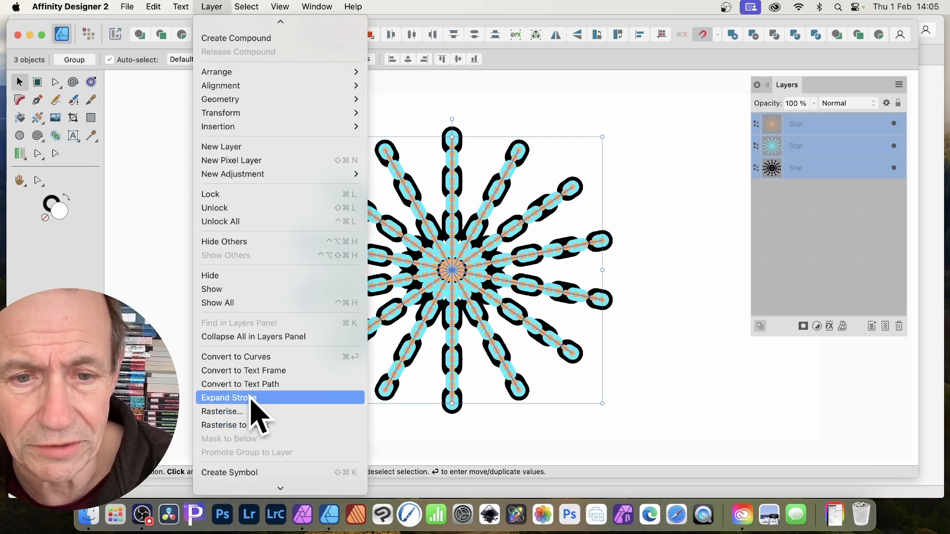
{"action": "left_click", "coordinate": [251, 399]}
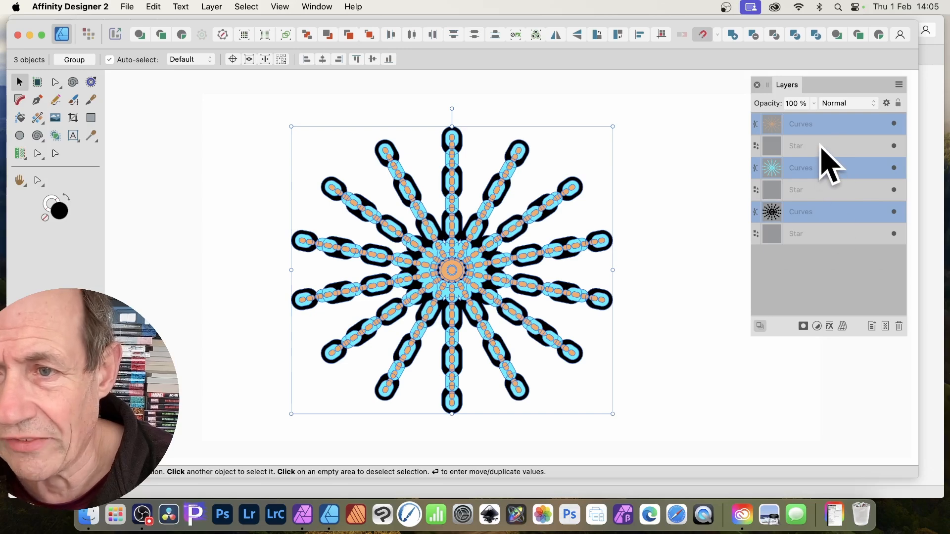
- Delete the three leftover Star layers, keeping only the expanded Curves layers
{"action": "left_click", "coordinate": [819, 192]}
{"action": "left_click", "coordinate": [809, 145]}
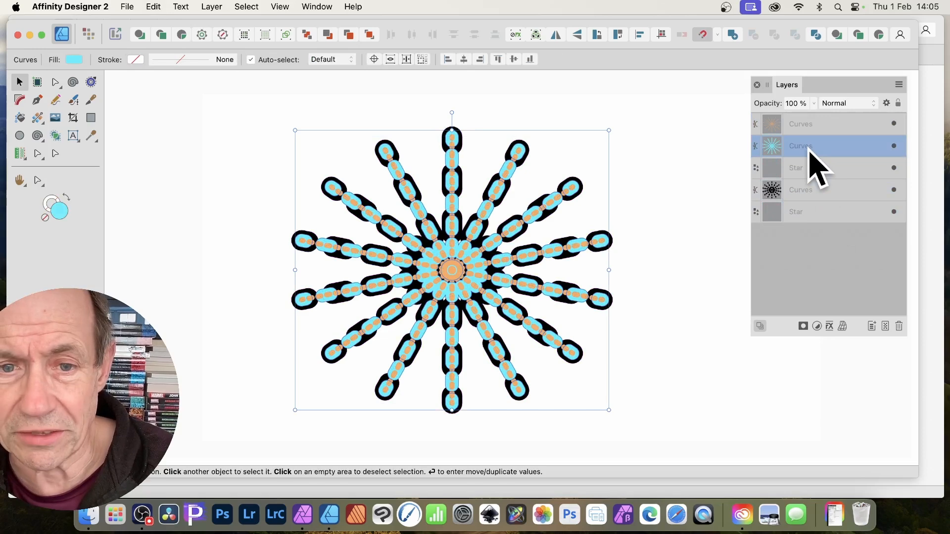
{"action": "key", "text": "Delete"}
{"action": "key", "text": "Delete"}
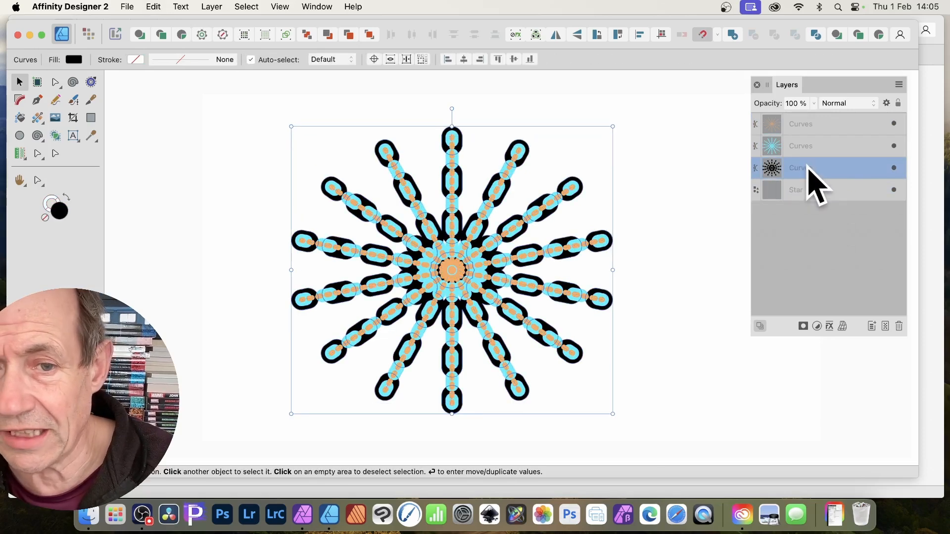
{"action": "left_click", "coordinate": [817, 193]}
{"action": "key", "text": "Delete"}
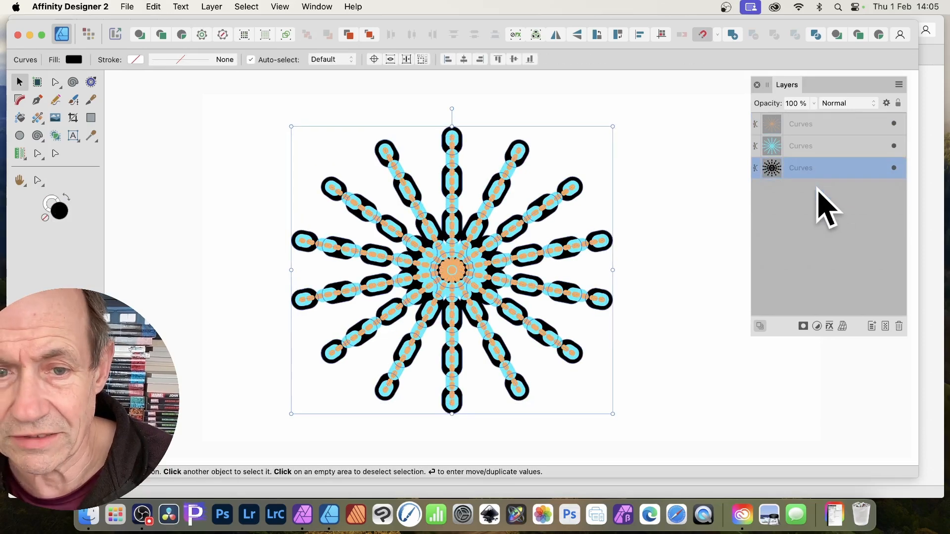
- Select all three expanded curves and display their nodes with the Node Tool
{"action": "left_click_drag", "start_coordinate": [240, 86], "coordinate": [717, 451]}
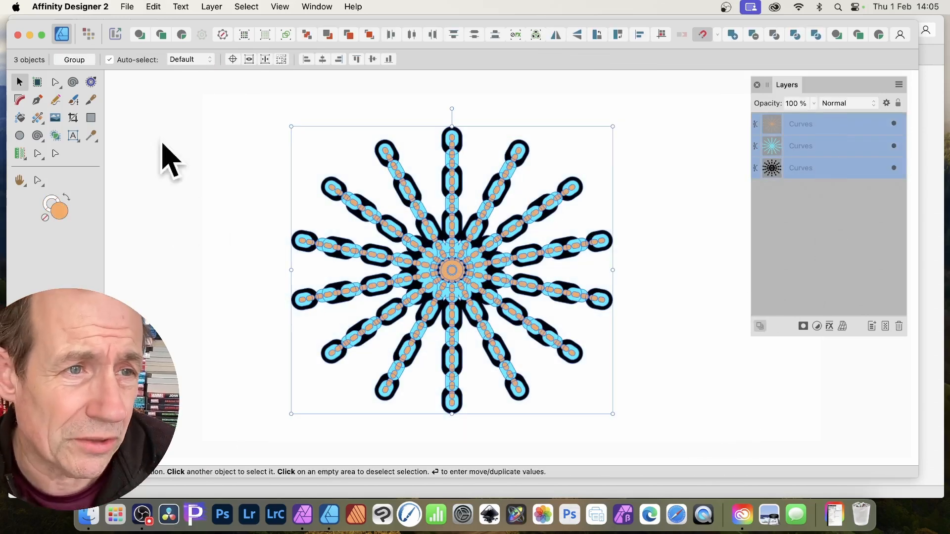
{"action": "left_click", "coordinate": [55, 83]}
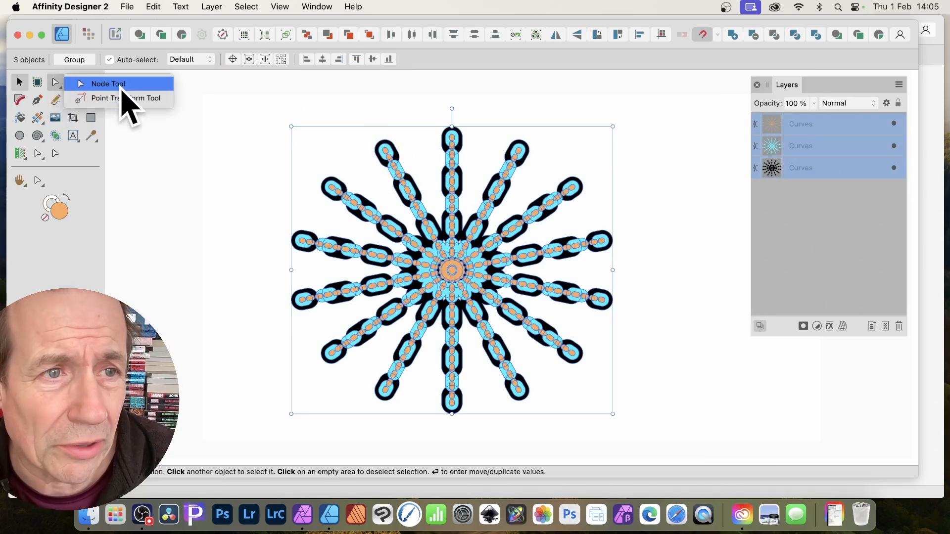
{"action": "left_click", "coordinate": [119, 85]}
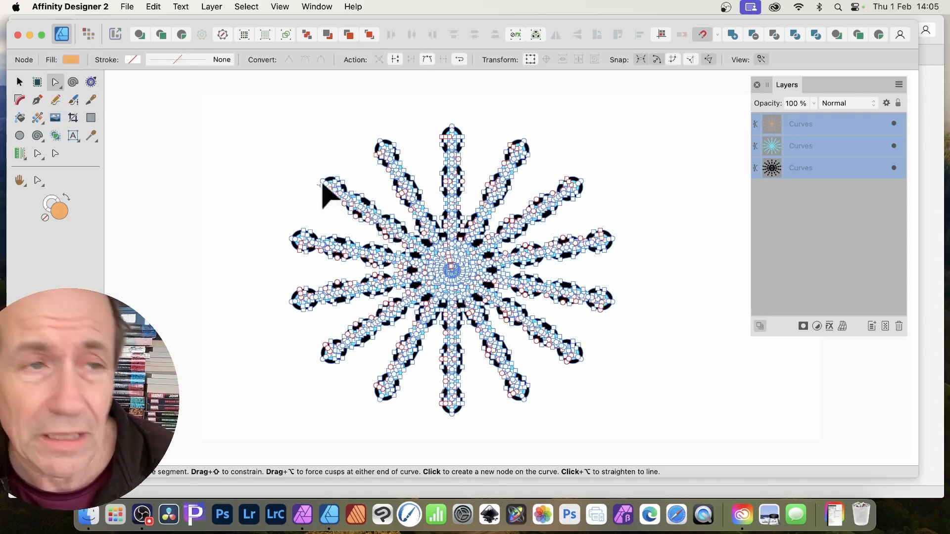
- Send the edited document back to Affinity Photo
{"action": "left_click", "coordinate": [129, 7]}
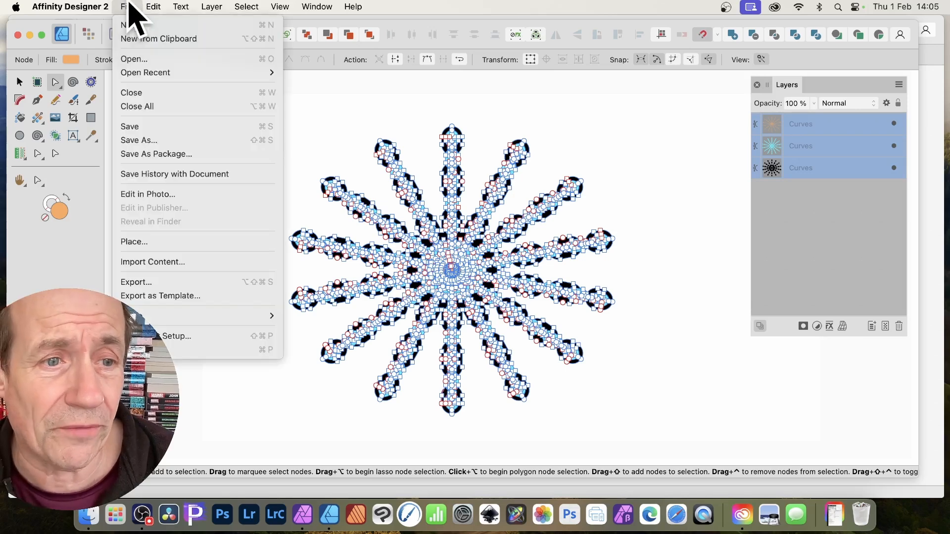
{"action": "left_click", "coordinate": [153, 197]}
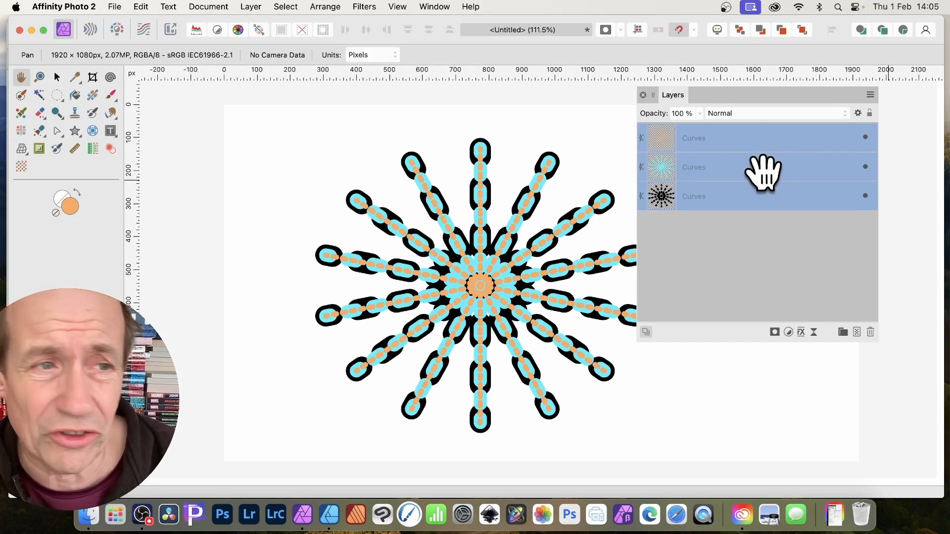
- Group the three Curves layers and rasterise the group into a single pixel layer
{"action": "left_click", "coordinate": [57, 78]}
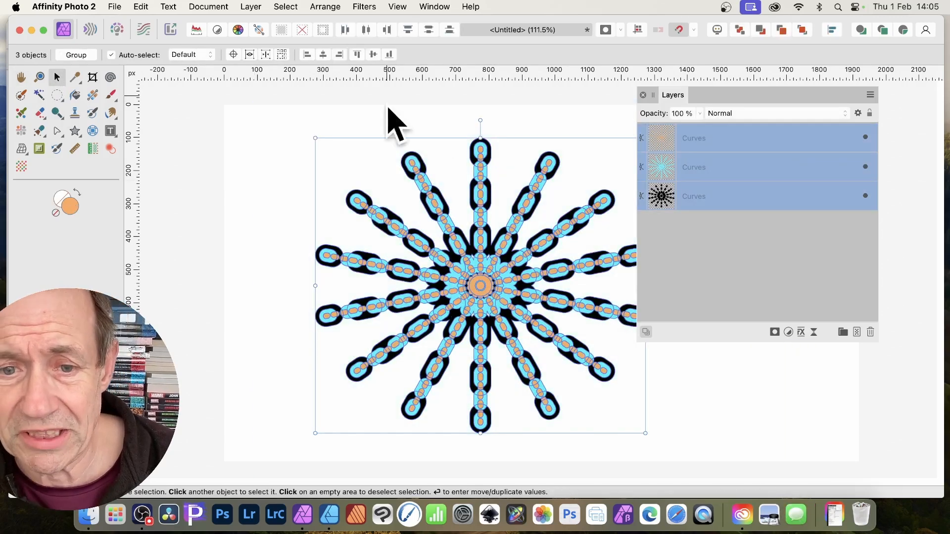
{"action": "right_click", "coordinate": [713, 142]}
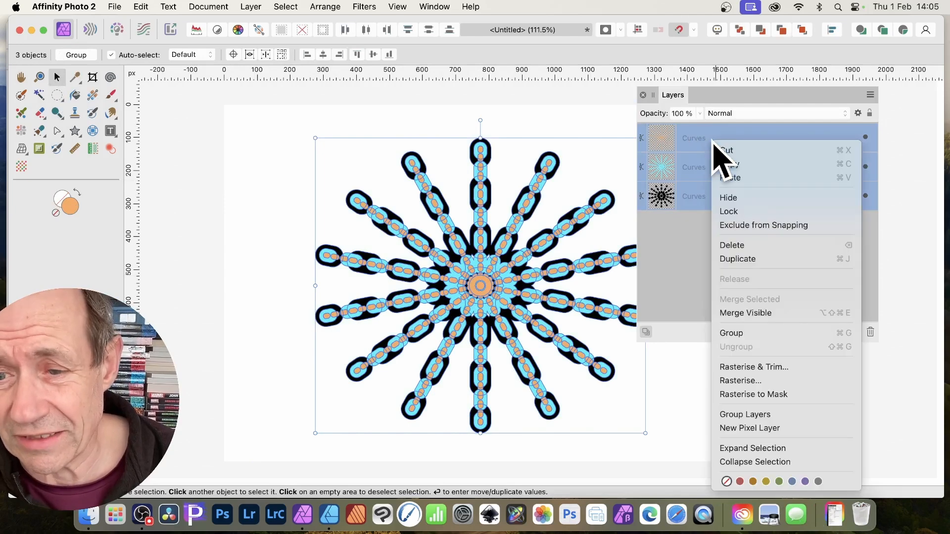
{"action": "left_click", "coordinate": [764, 333]}
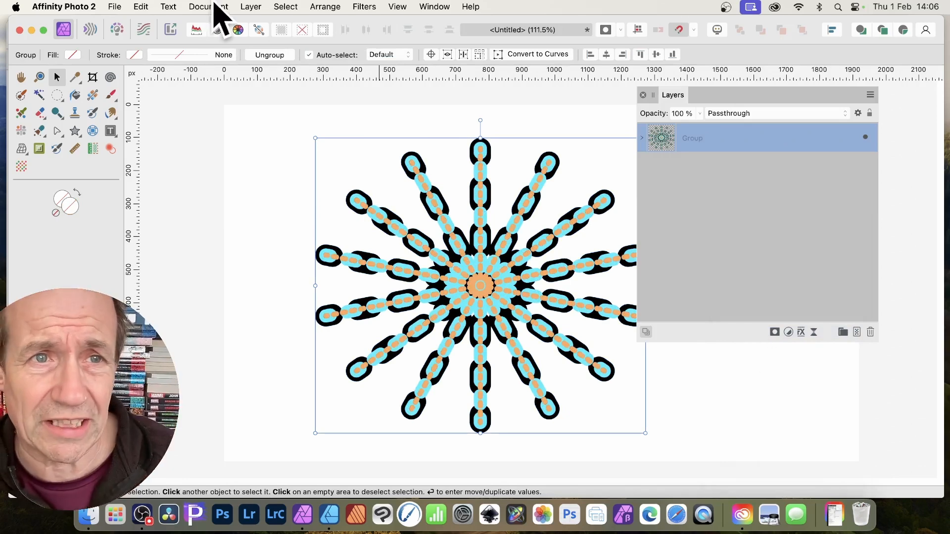
{"action": "left_click", "coordinate": [251, 6]}
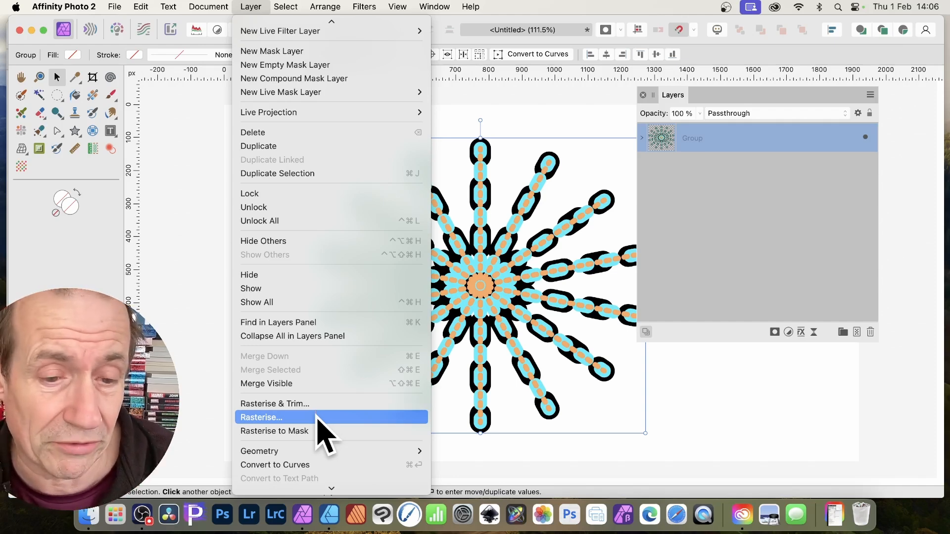
{"action": "left_click", "coordinate": [317, 417]}
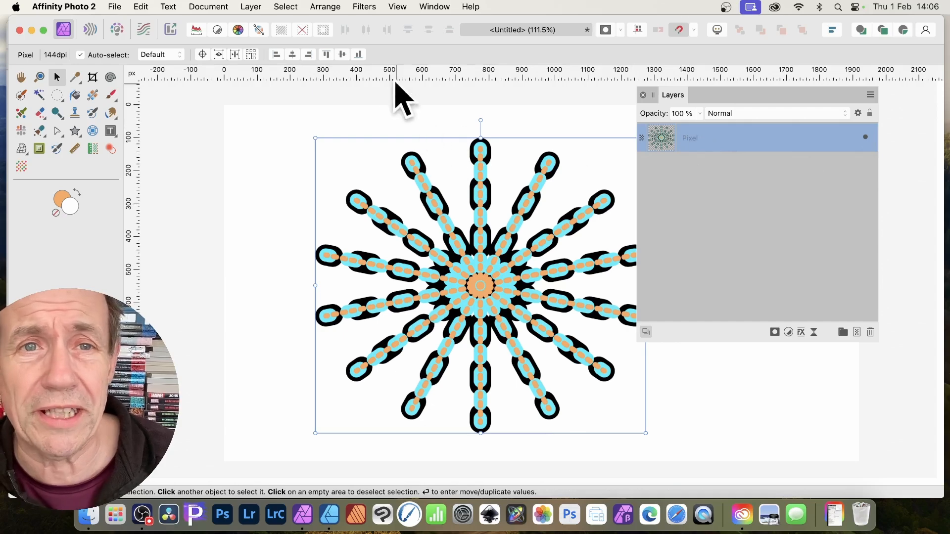
- Try shrinking the rasterised star and cloning it into four overlapping copies, and undo the cloning
{"action": "left_click_drag", "start_coordinate": [439, 212], "coordinate": [364, 206]}
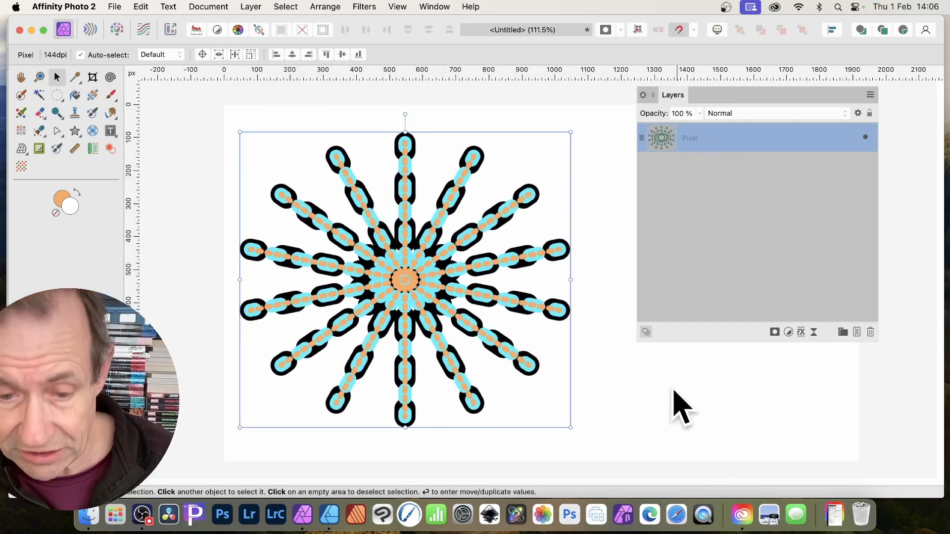
{"action": "left_click_drag", "start_coordinate": [569, 428], "coordinate": [509, 373]}
{"action": "left_click_drag", "start_coordinate": [409, 248], "coordinate": [500, 166]}
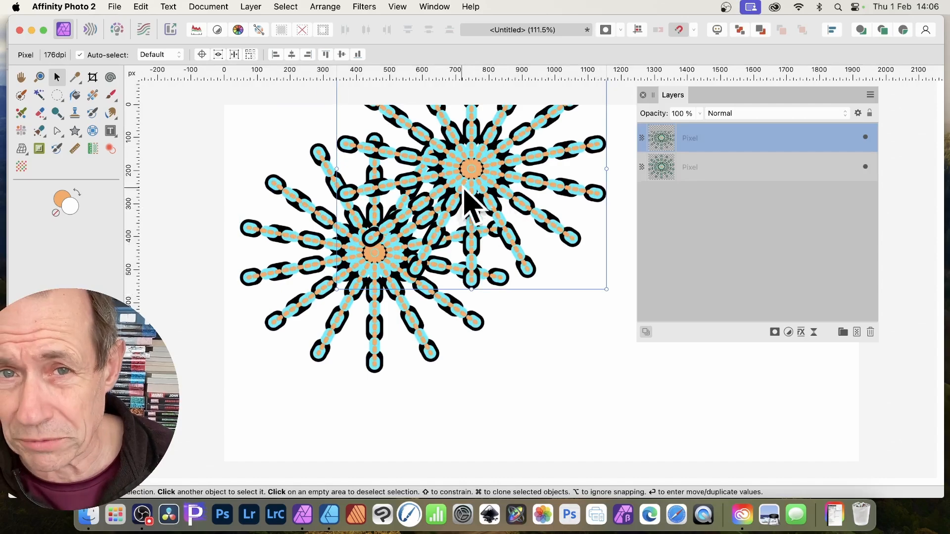
{"action": "mouse_move", "coordinate": [496, 183]}
{"action": "left_mouse_down"}
{"action": "mouse_move", "coordinate": [566, 307]}
{"action": "mouse_move", "coordinate": [569, 272]}
{"action": "mouse_move", "coordinate": [482, 368]}
{"action": "left_mouse_up"}
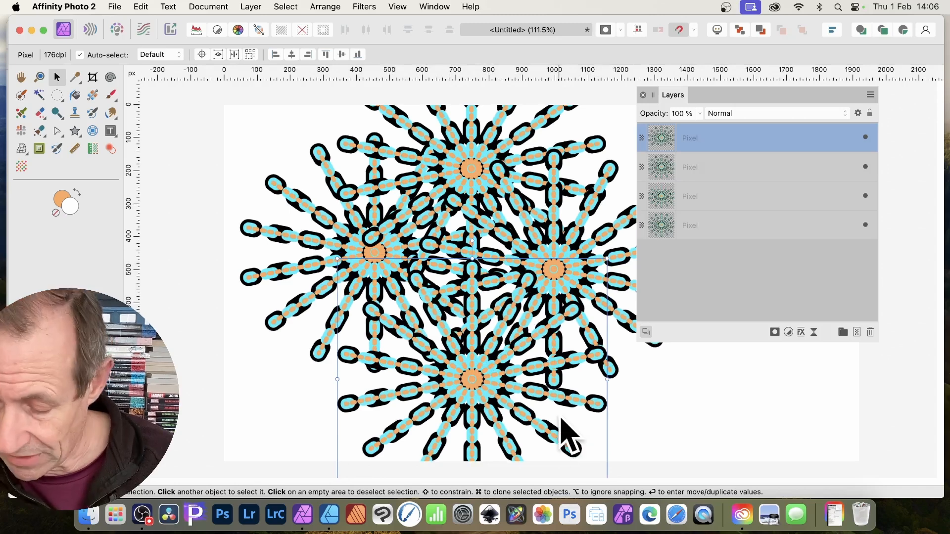
{"action": "key", "text": "super+z"}
{"action": "key", "text": "super+z"}
{"action": "key", "text": "super+z"}
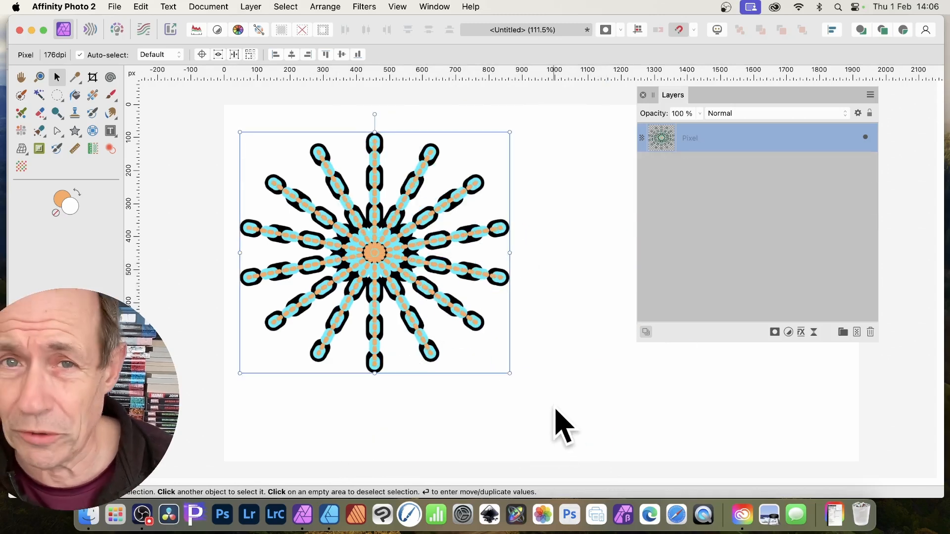
- Move the pixel star towards the middle of the canvas and enlarge it to about 1030 px wide
{"action": "left_click_drag", "start_coordinate": [372, 243], "coordinate": [418, 240]}
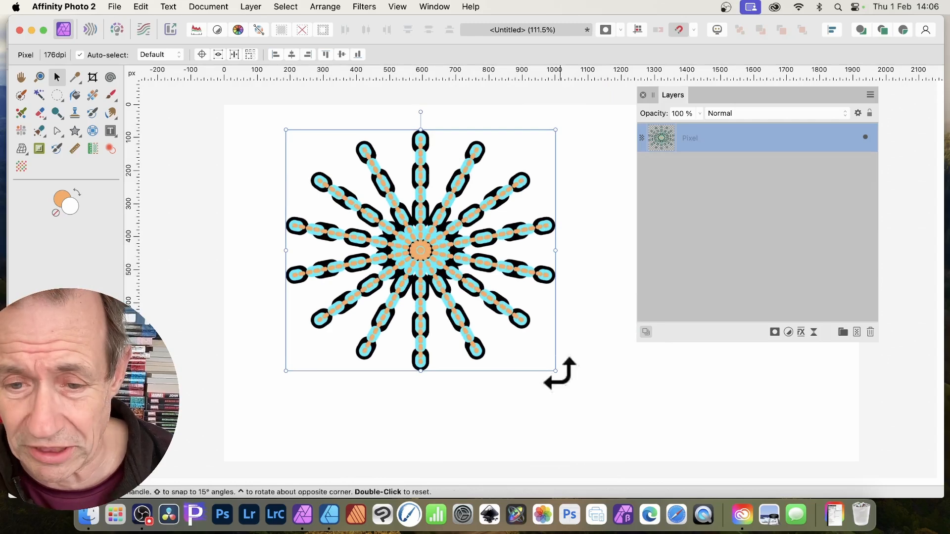
{"action": "left_click_drag", "start_coordinate": [556, 371], "coordinate": [626, 434]}
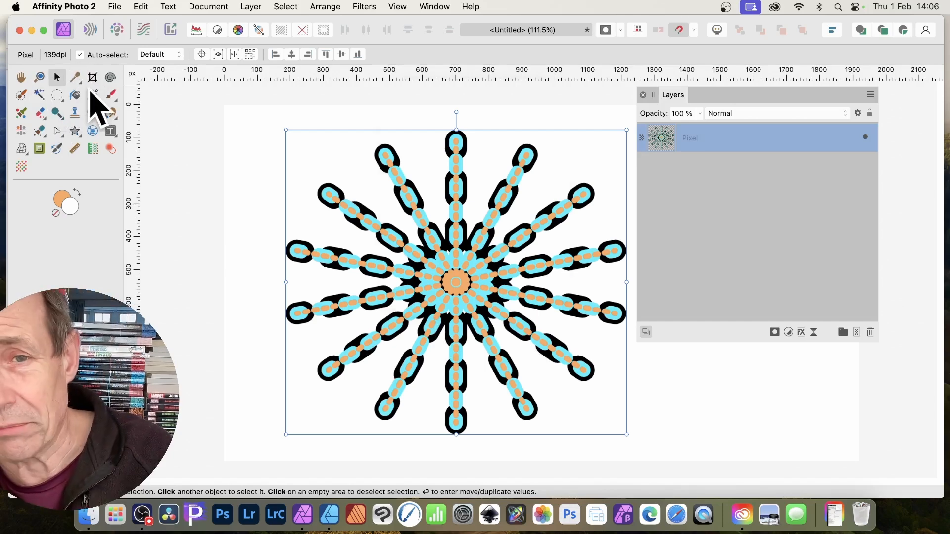
- Open Move / Duplicate for the pixel star, set a 9 px horizontal offset and enable duplication with 6 copies
{"action": "key", "text": "Return"}
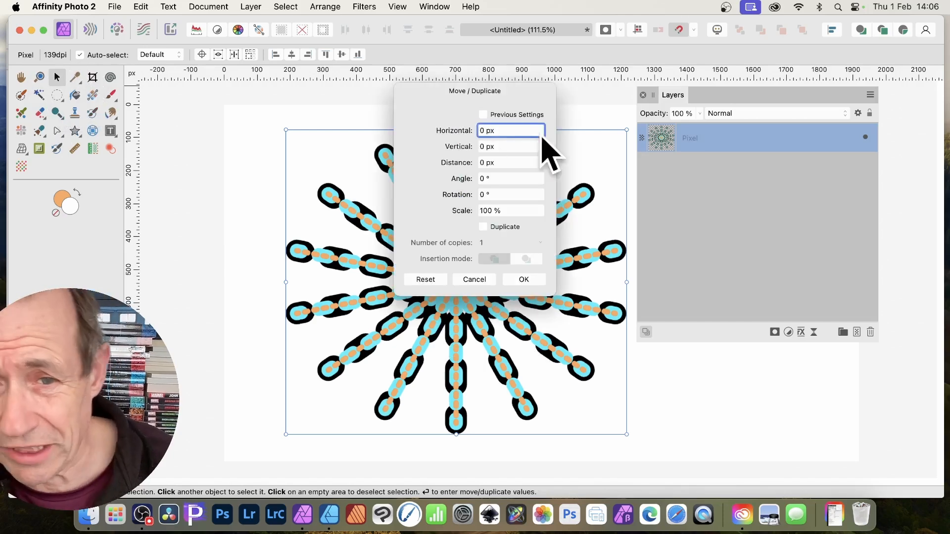
{"action": "left_click_drag", "start_coordinate": [448, 89], "coordinate": [659, 106]}
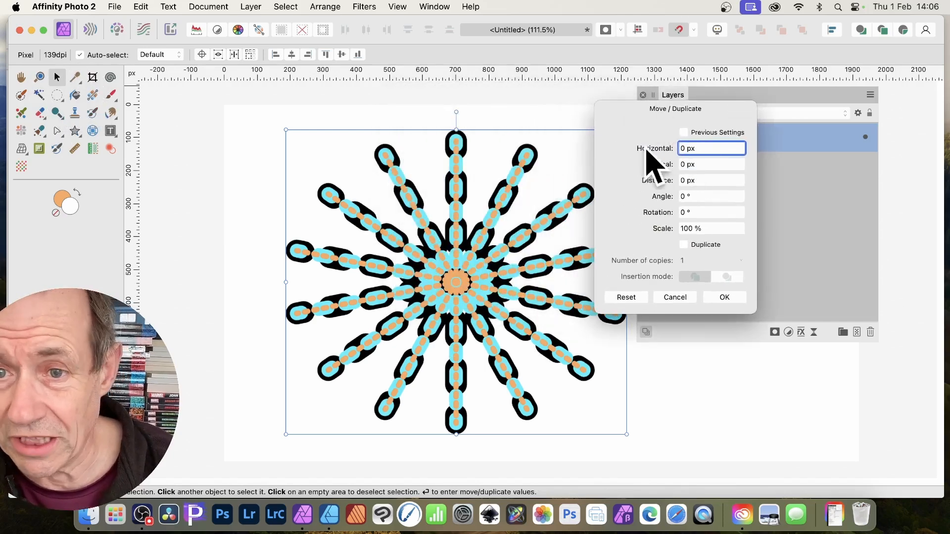
{"action": "left_click_drag", "start_coordinate": [649, 146], "coordinate": [658, 149]}
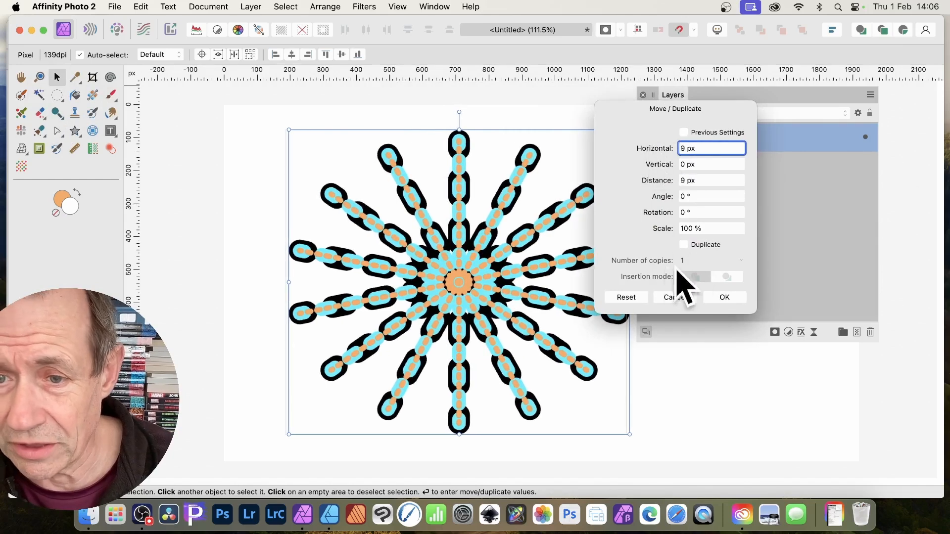
{"action": "left_click", "coordinate": [684, 245]}
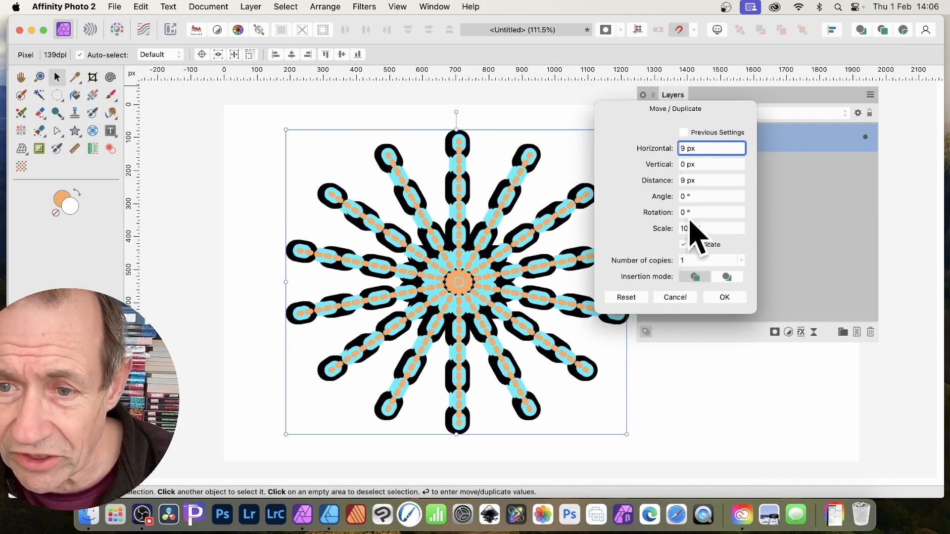
{"action": "mouse_move", "coordinate": [657, 267]}
{"action": "left_mouse_down"}
{"action": "mouse_move", "coordinate": [668, 263]}
{"action": "mouse_move", "coordinate": [647, 257]}
{"action": "left_mouse_up"}
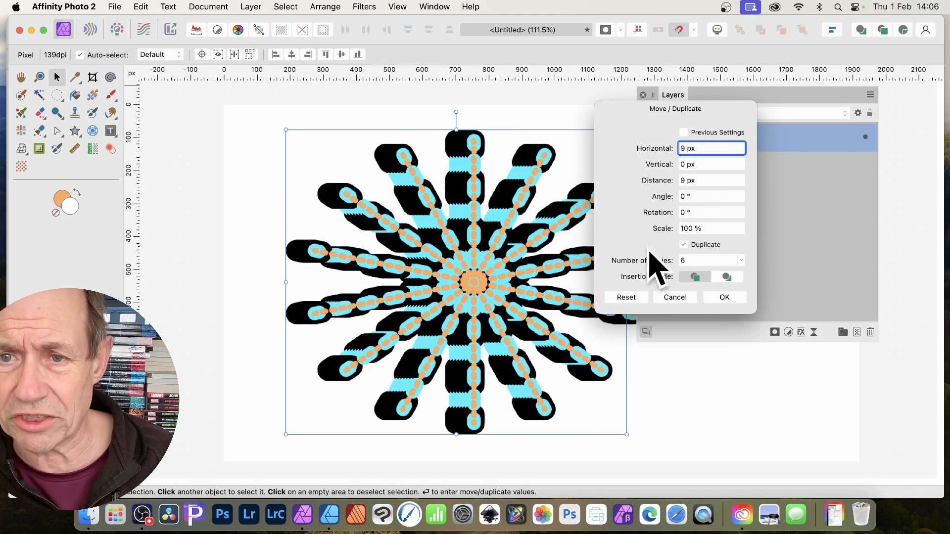
- Try a 6 px horizontal offset for the star copies, and set it back to 0 px
{"action": "left_click_drag", "start_coordinate": [655, 148], "coordinate": [655, 153]}
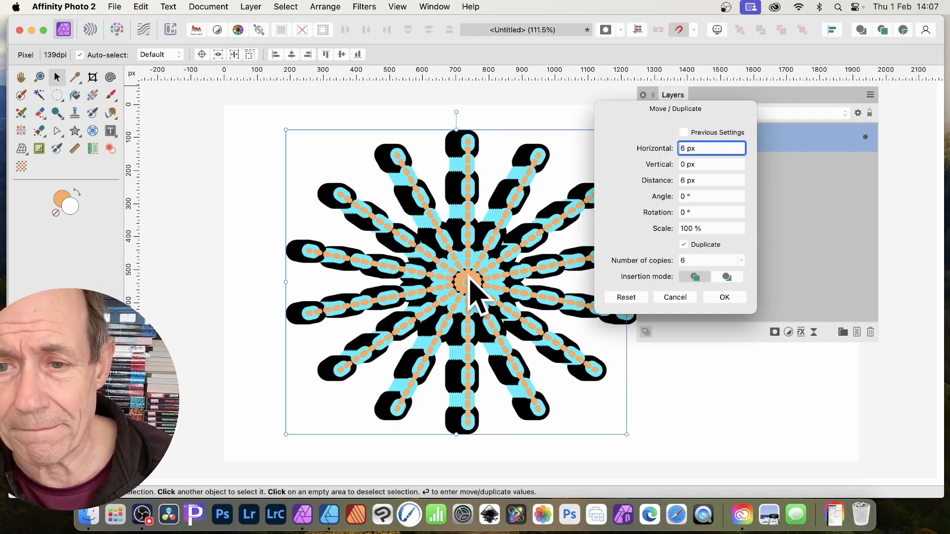
{"action": "left_click_drag", "start_coordinate": [700, 151], "coordinate": [670, 144]}
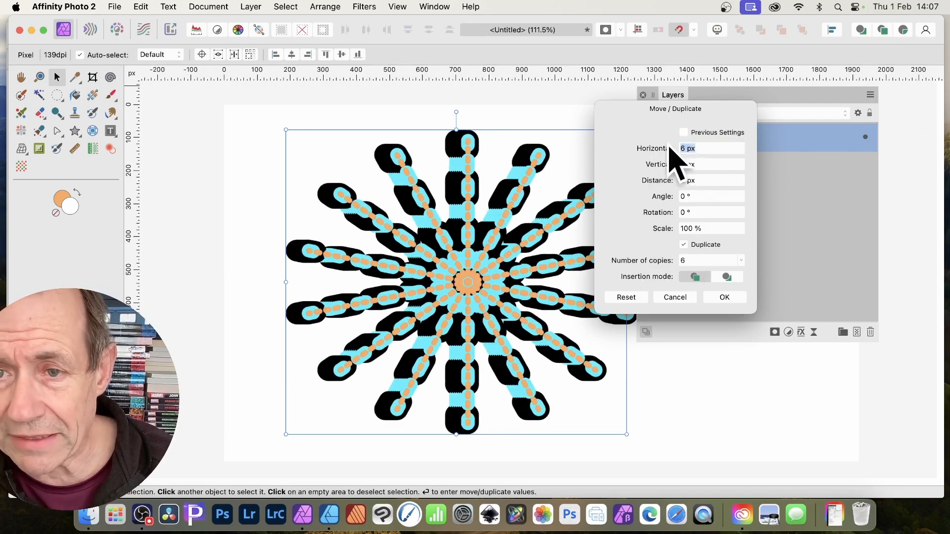
{"action": "type", "text": "0"}
{"action": "key", "text": "Tab"}
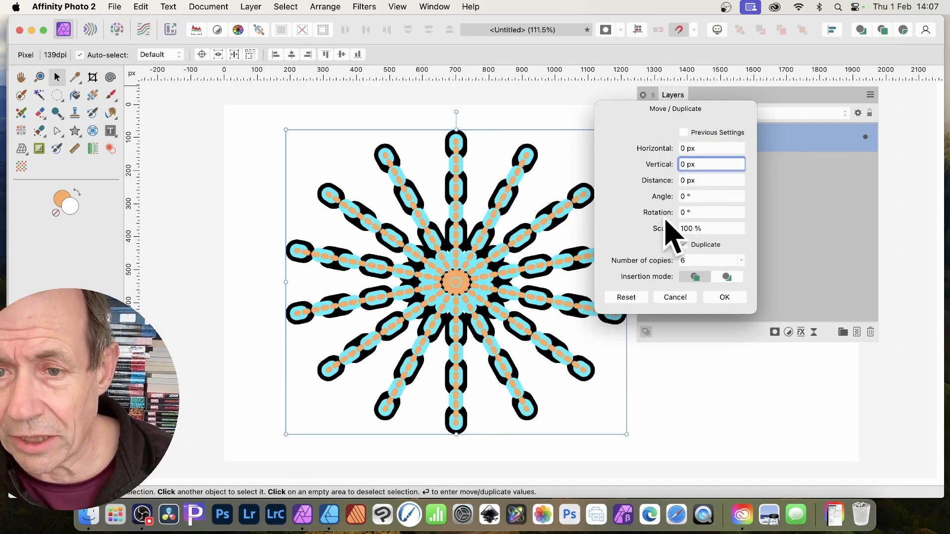
- Duplicate the star into 20 copies, each scaled to 89 % and rotated by 5°
{"action": "left_click_drag", "start_coordinate": [673, 230], "coordinate": [665, 230]}
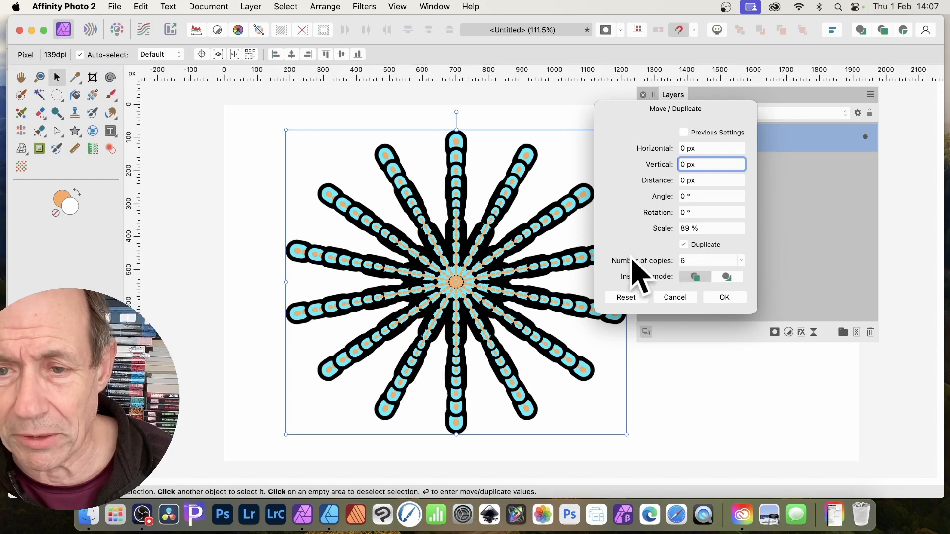
{"action": "left_click_drag", "start_coordinate": [633, 258], "coordinate": [643, 259]}
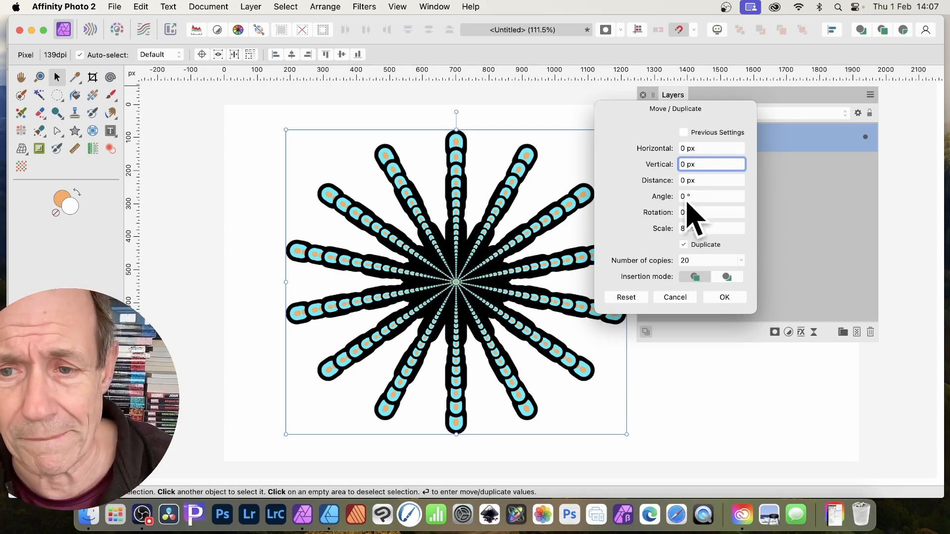
{"action": "left_click_drag", "start_coordinate": [686, 204], "coordinate": [662, 214]}
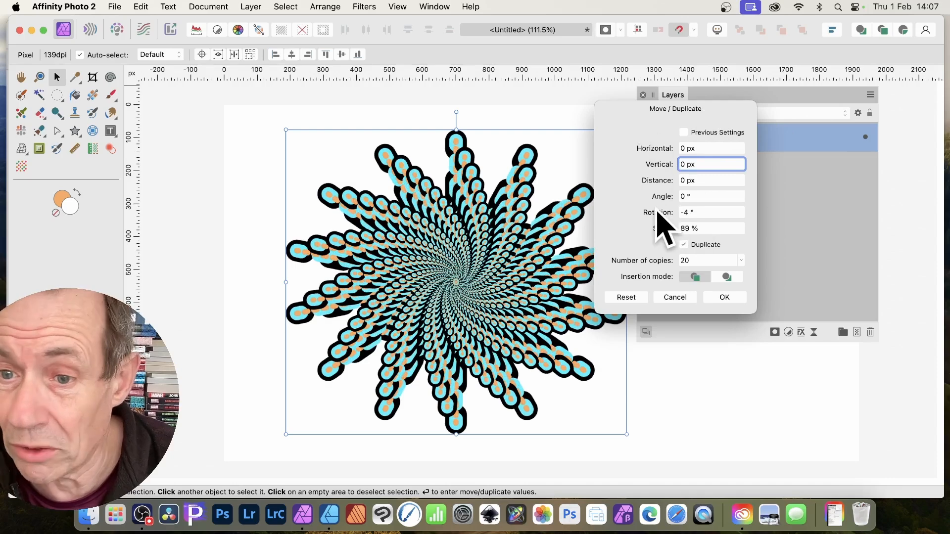
{"action": "left_click_drag", "start_coordinate": [658, 216], "coordinate": [664, 210]}
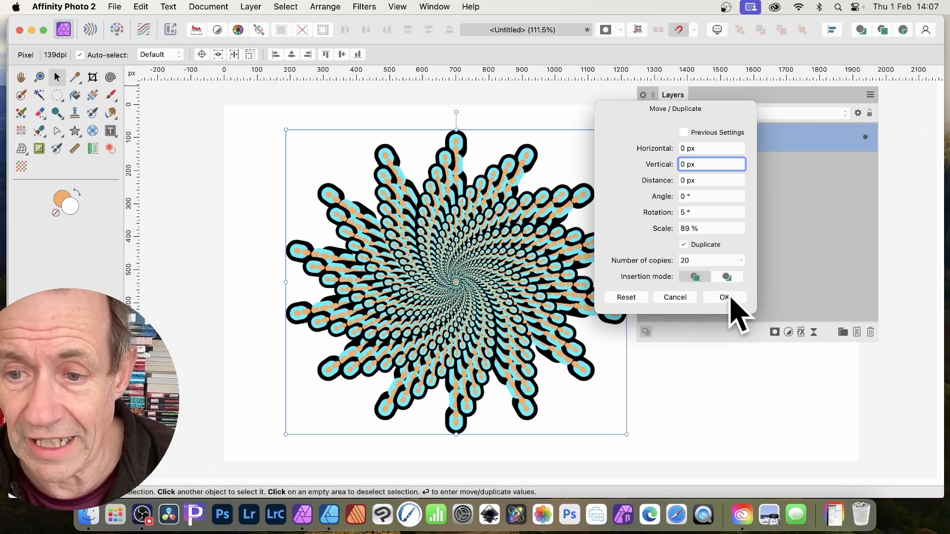
{"action": "left_click", "coordinate": [724, 298]}
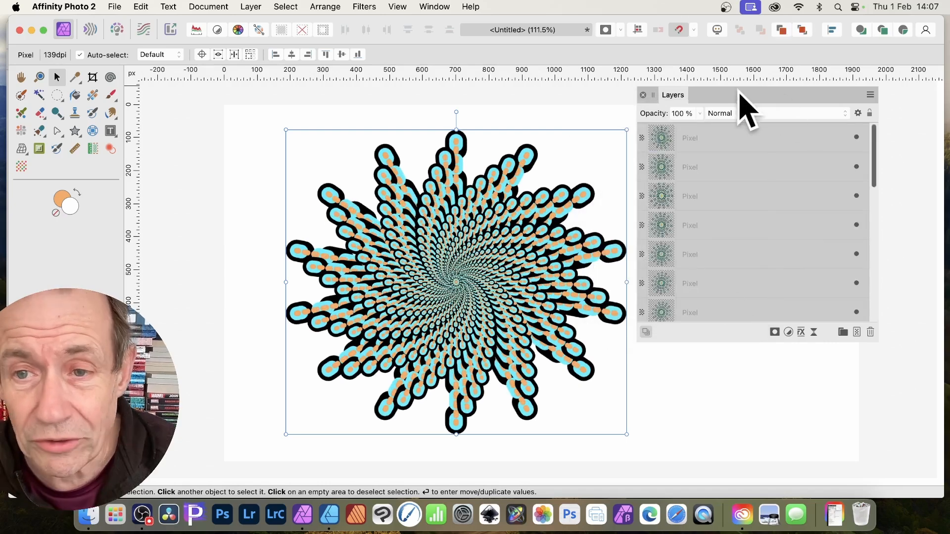
- Group all the stacked Pixel layers and rasterise the group into a single pixel layer
{"action": "left_click", "coordinate": [715, 138]}
{"action": "left_click_drag", "start_coordinate": [869, 154], "coordinate": [785, 311]}
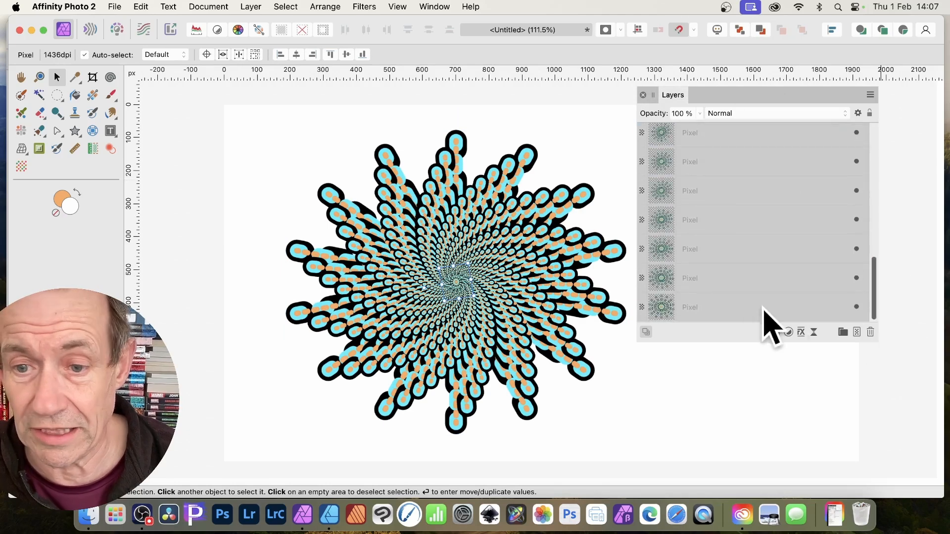
{"action": "left_click", "coordinate": [742, 309], "text": "shift"}
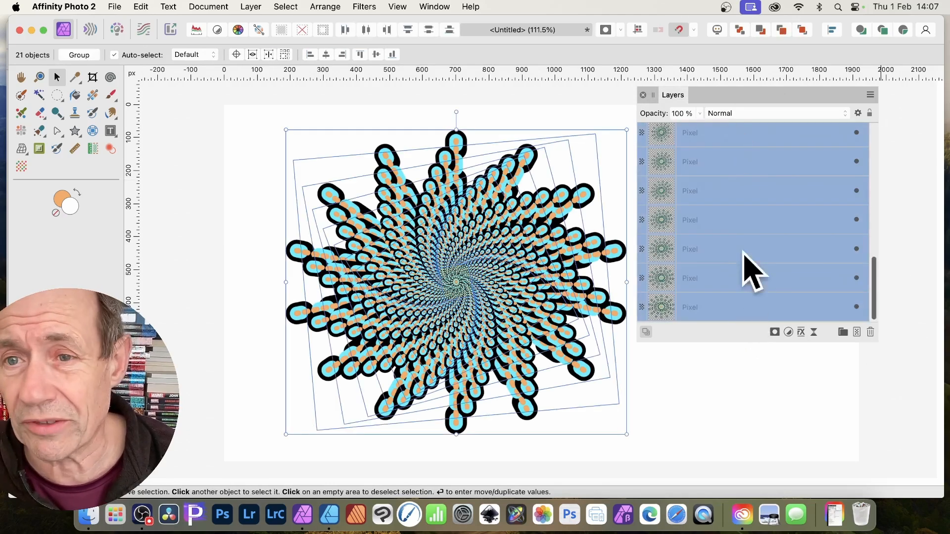
{"action": "right_click", "coordinate": [726, 133]}
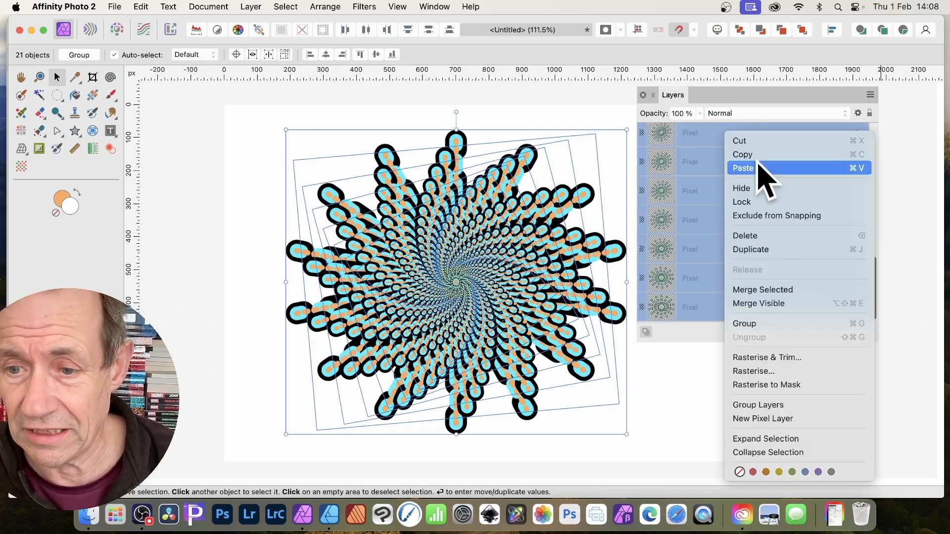
{"action": "left_click", "coordinate": [760, 325]}
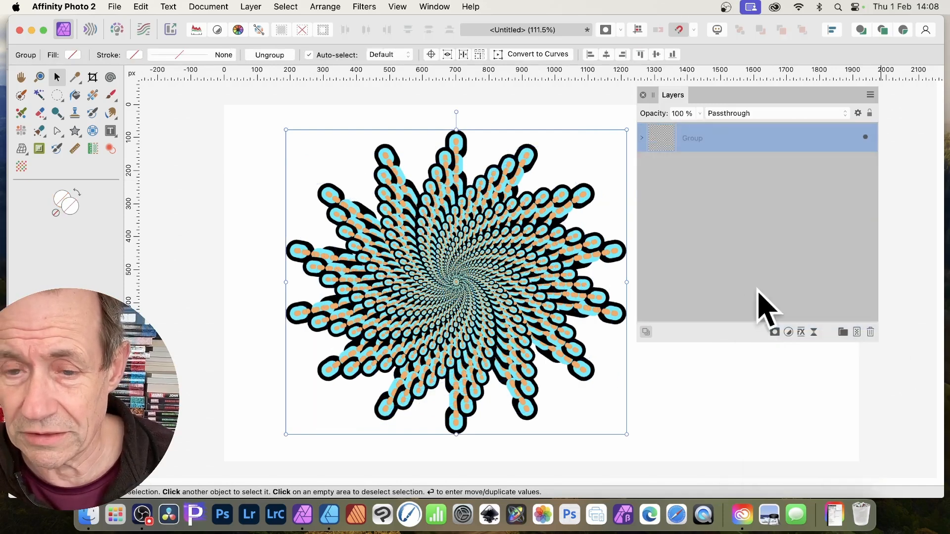
{"action": "left_click", "coordinate": [250, 6]}
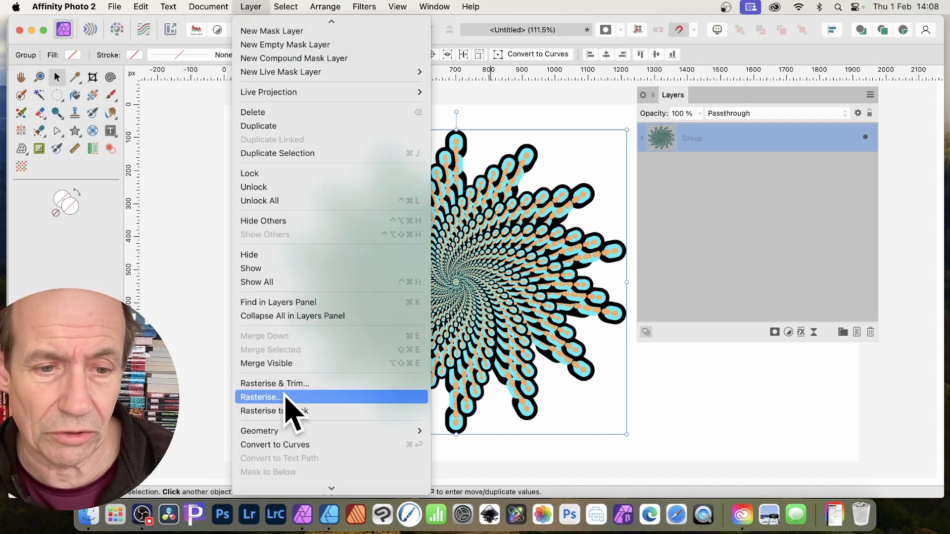
{"action": "left_click", "coordinate": [286, 397]}
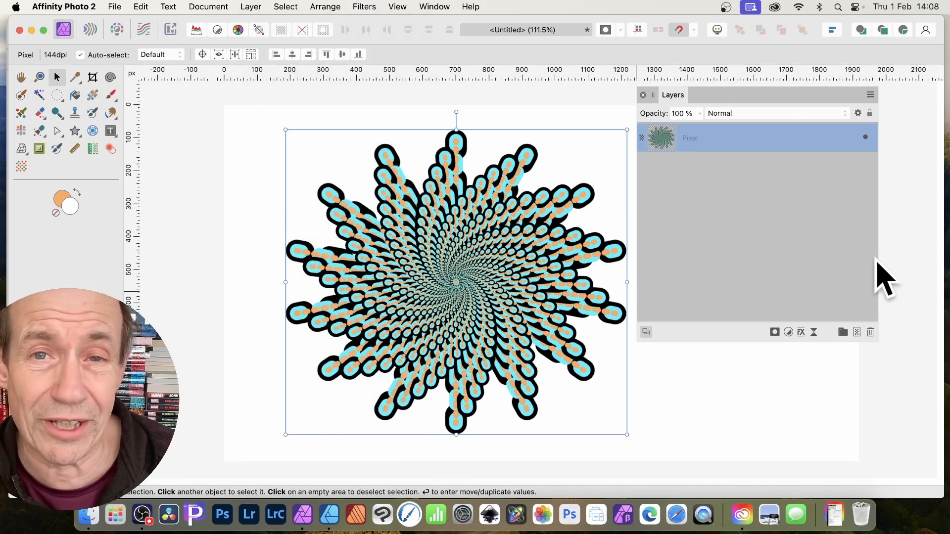
{"action": "left_click", "coordinate": [248, 6]}
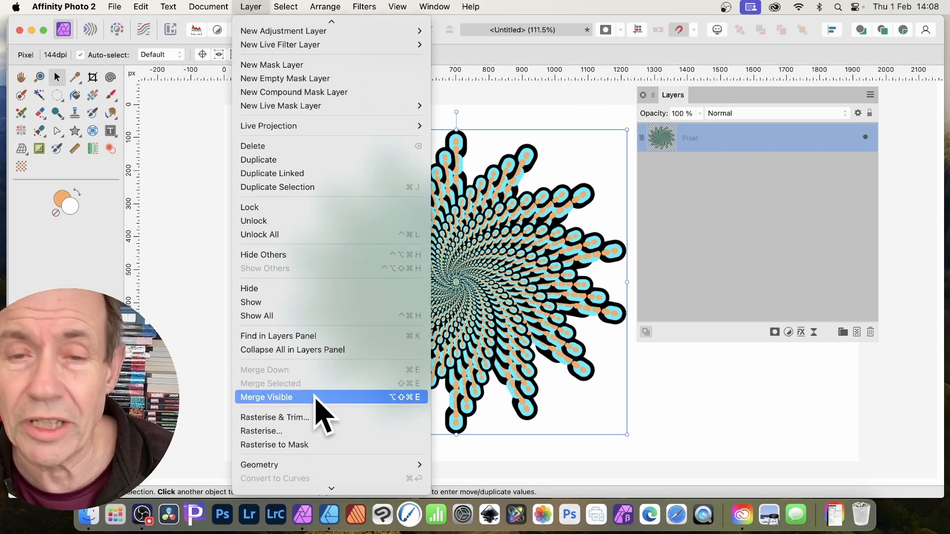
{"action": "left_click", "coordinate": [819, 125]}
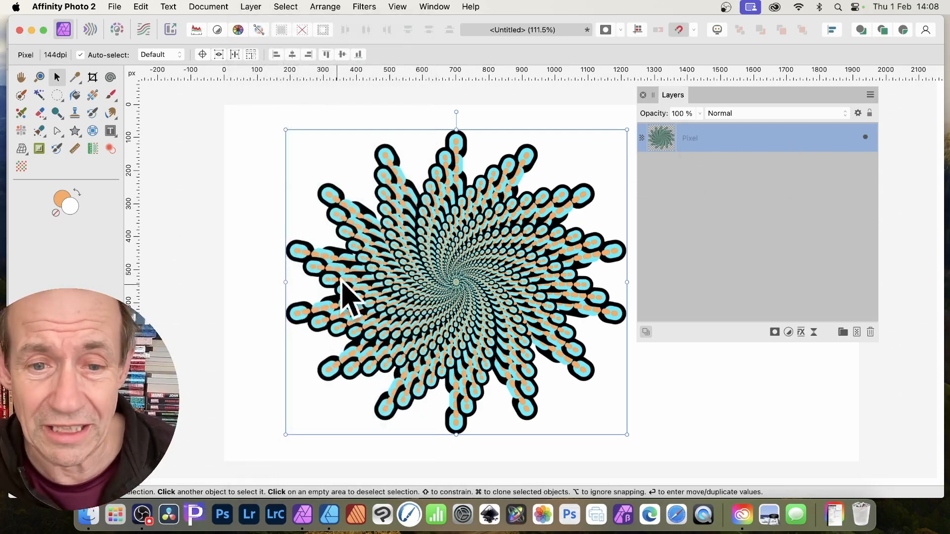
- Move the spiral star to the canvas's upper-left area, enlarge it to about 1810 px wide, and move the layer list off the artwork
{"action": "left_click_drag", "start_coordinate": [471, 276], "coordinate": [409, 208]}
{"action": "left_click_drag", "start_coordinate": [567, 359], "coordinate": [825, 368]}
{"action": "scroll", "coordinate": [477, 317], "scroll_direction": "up", "scroll_amount": 5}
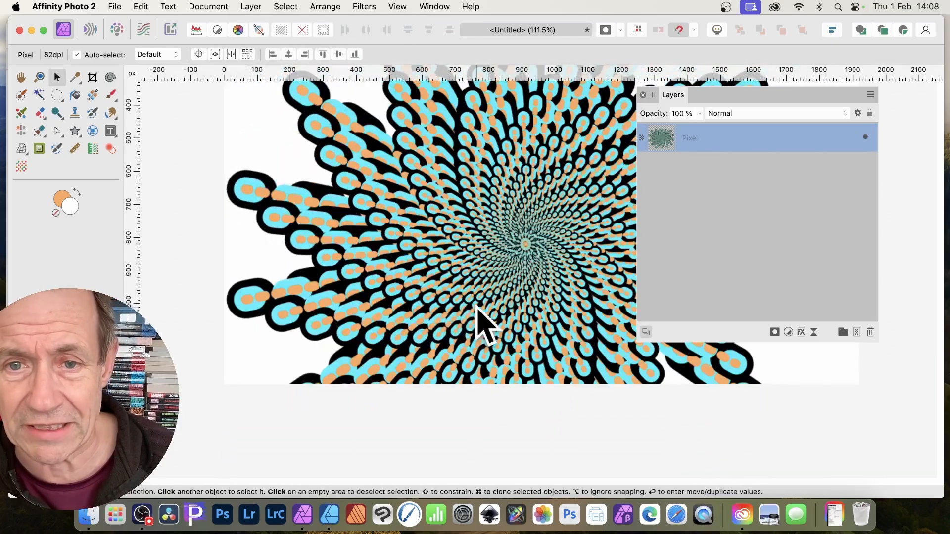
{"action": "left_click_drag", "start_coordinate": [734, 97], "coordinate": [814, 110]}
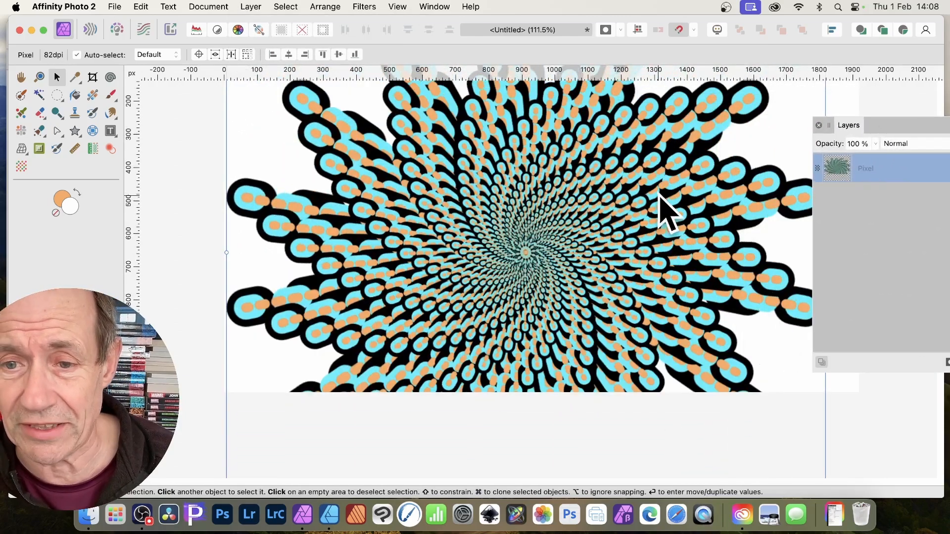
{"action": "scroll", "coordinate": [657, 202], "scroll_direction": "up", "scroll_amount": 2}
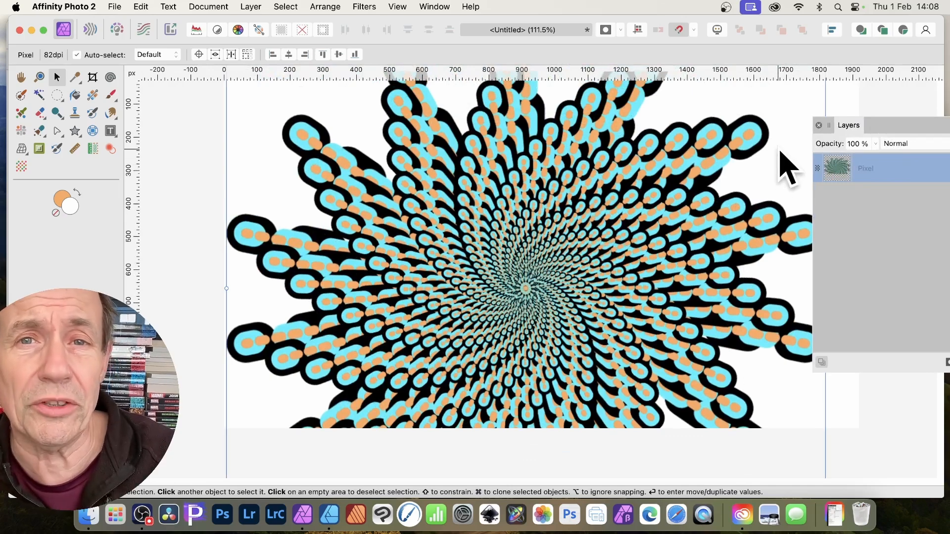